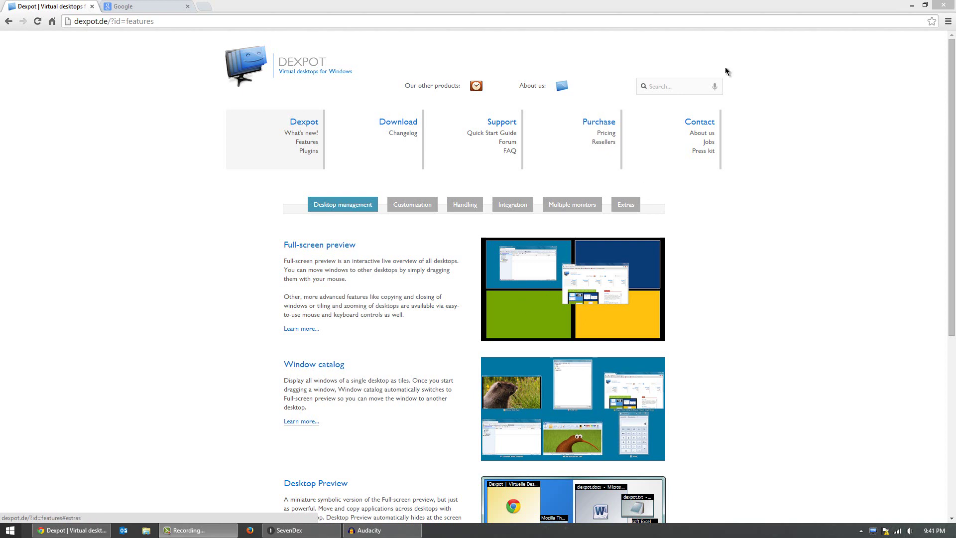
Step: Minimize Chrome and switch through desktops 1 and 2, ending on desktop 3 with Libraries
left_click(909, 6)
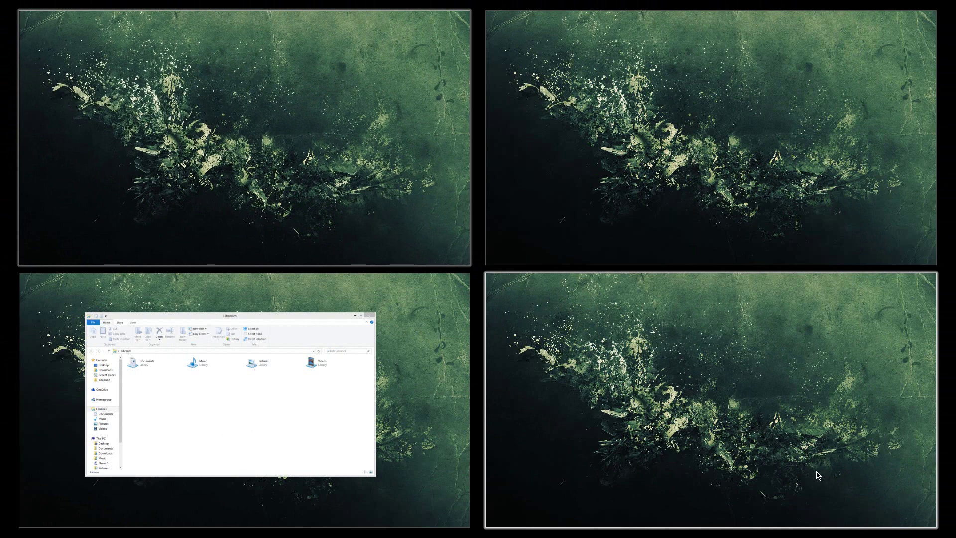
left_click(369, 190)
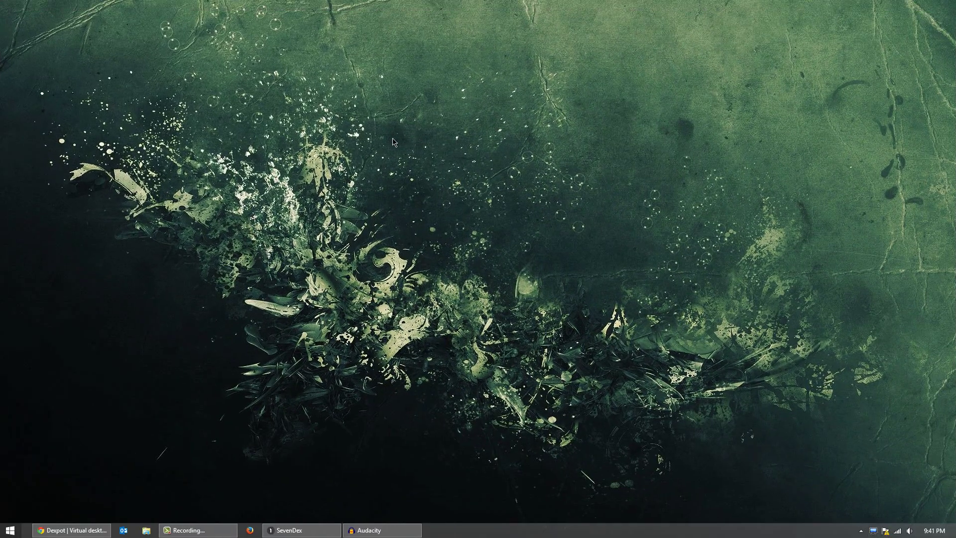
left_click(873, 532)
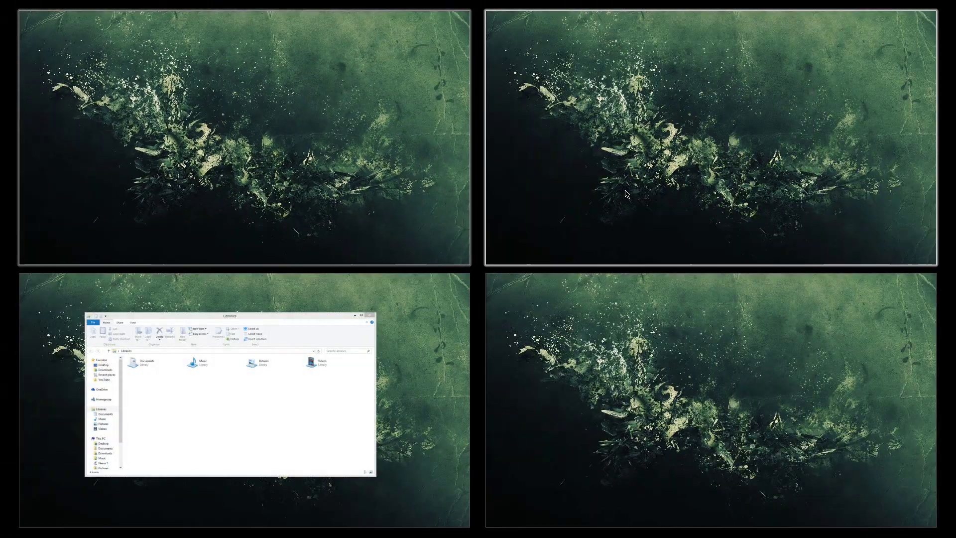
left_click(679, 239)
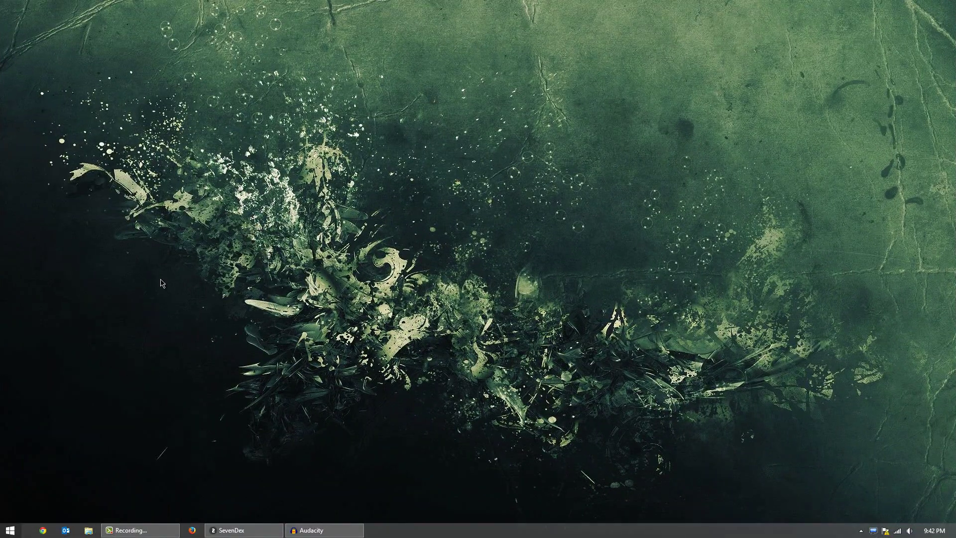
left_click(873, 532)
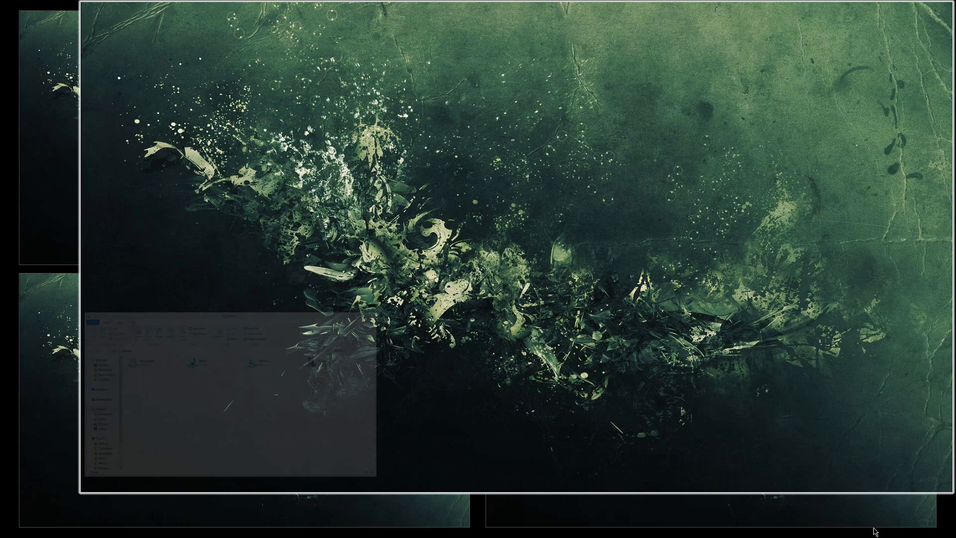
left_click(403, 438)
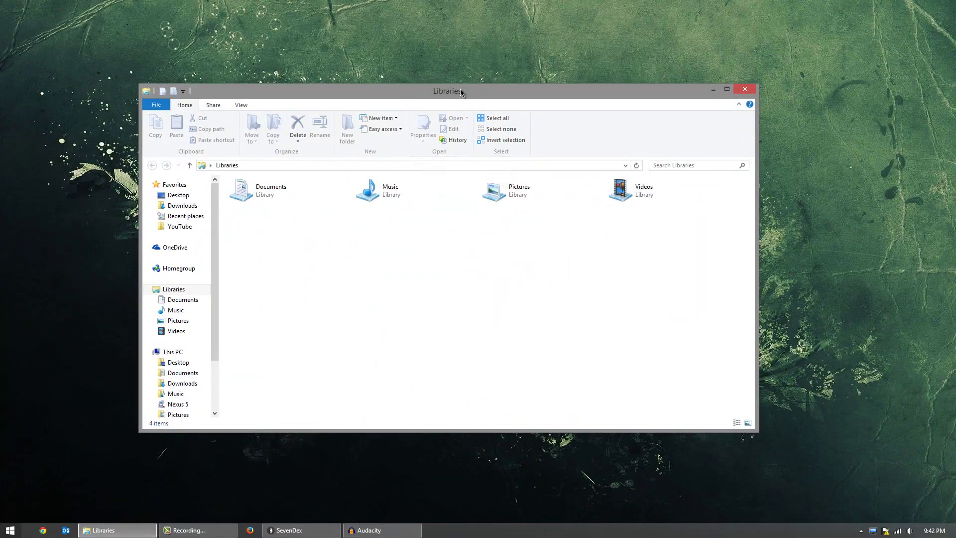
Step: Drag the Libraries window into desktop 1's thumbnail in the full-screen preview
left_click_drag(442, 94, 420, 92)
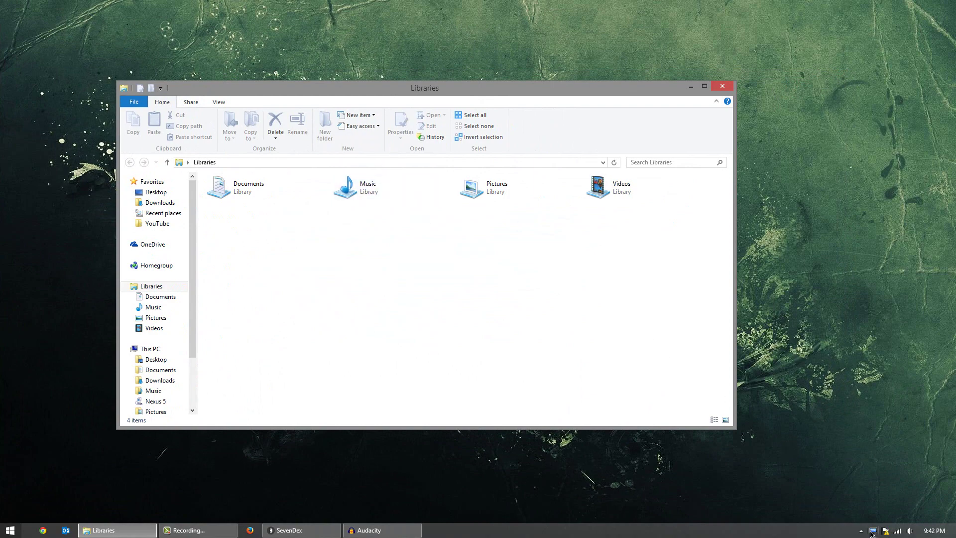
mouse_move(870, 533)
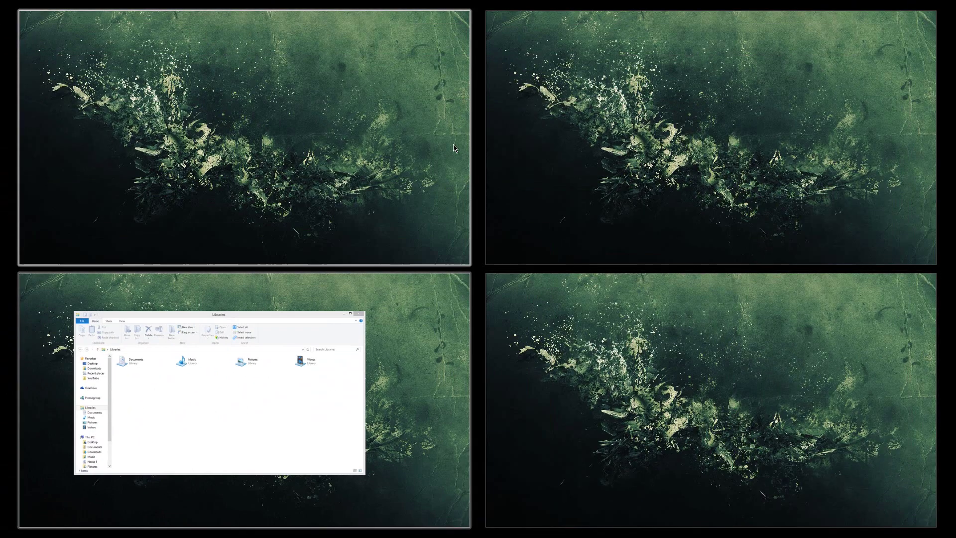
left_click(231, 433)
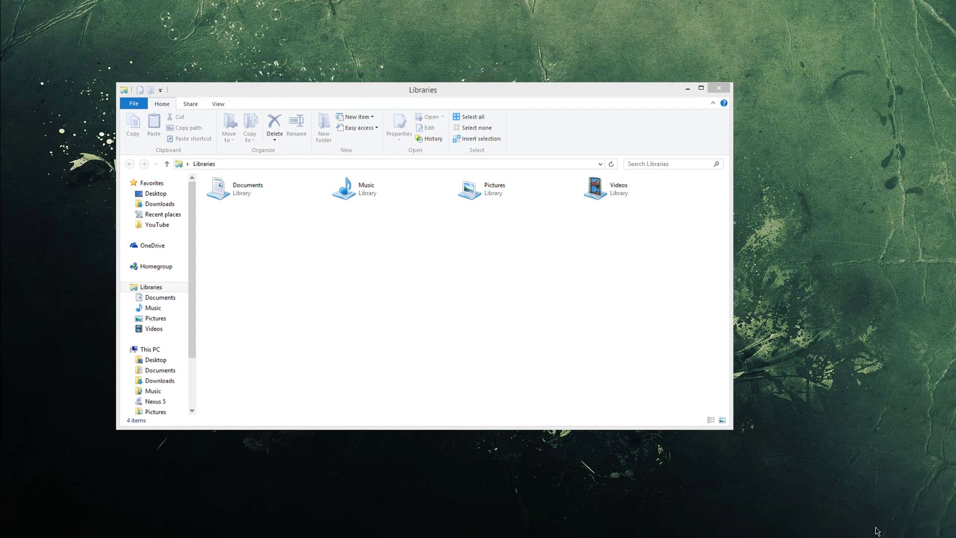
mouse_move(878, 531)
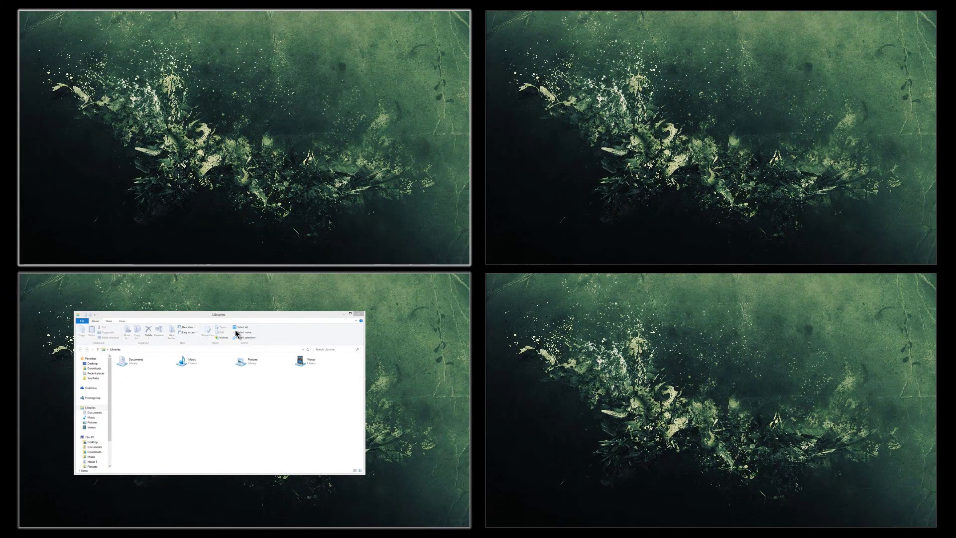
left_click(410, 343)
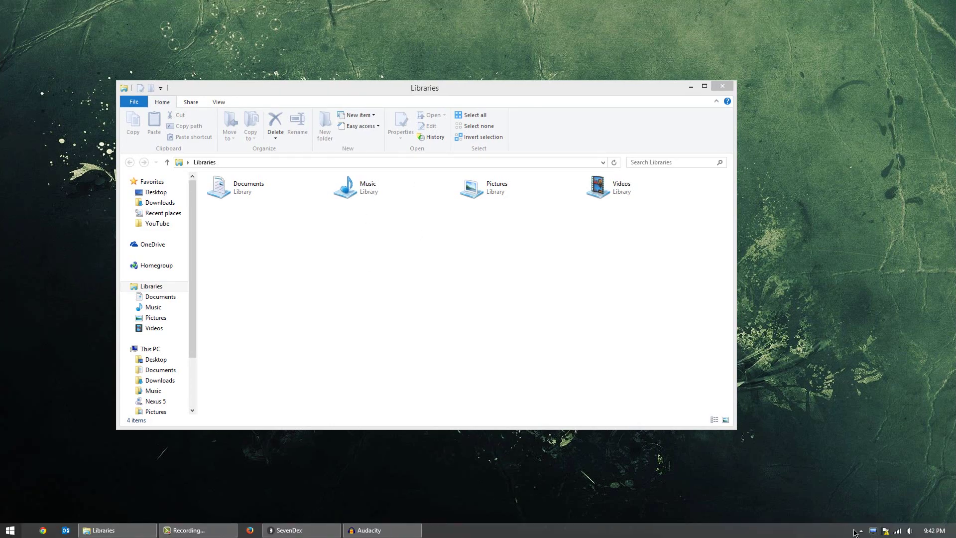
left_click(872, 531)
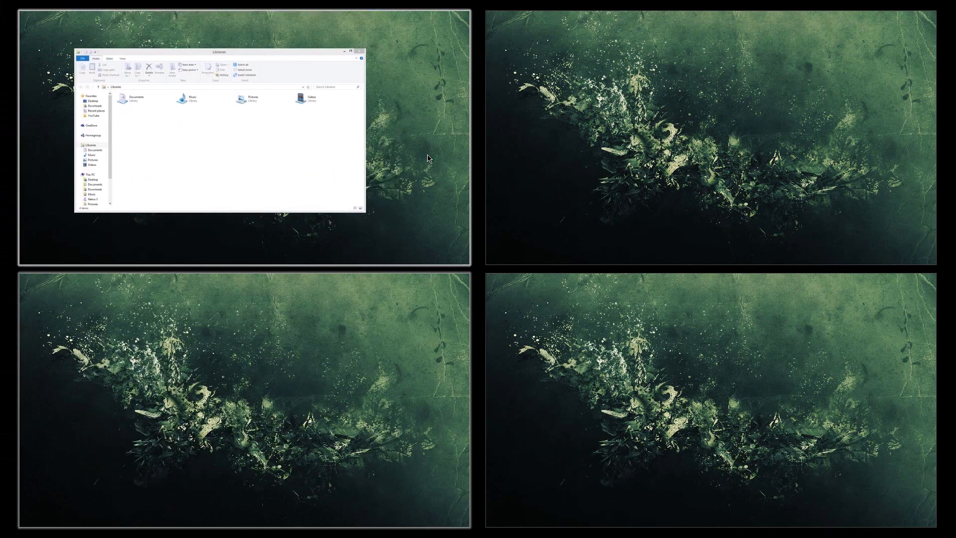
left_click(315, 112)
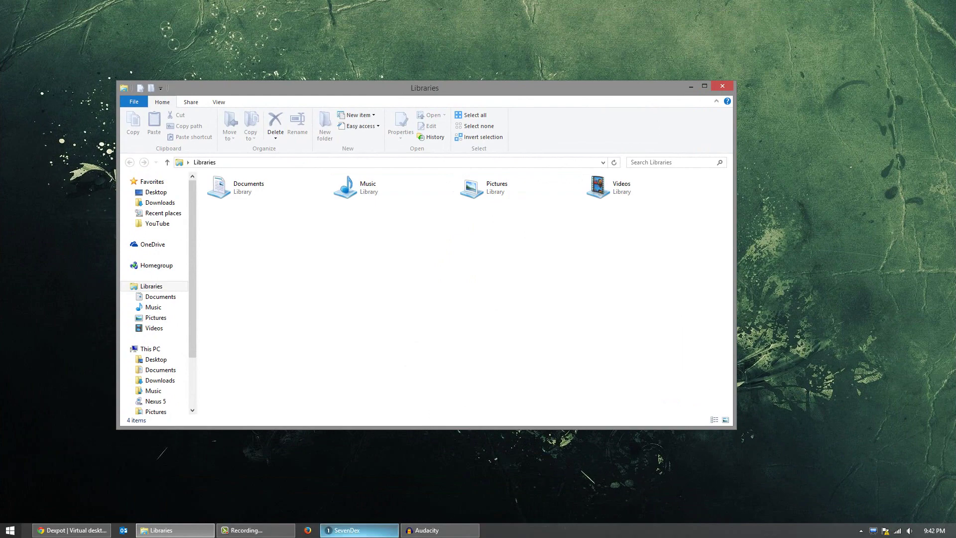
Step: Use the SevenDex taskbar thumbnails to hop to desktop 2 and back to desktop 1
mouse_move(353, 535)
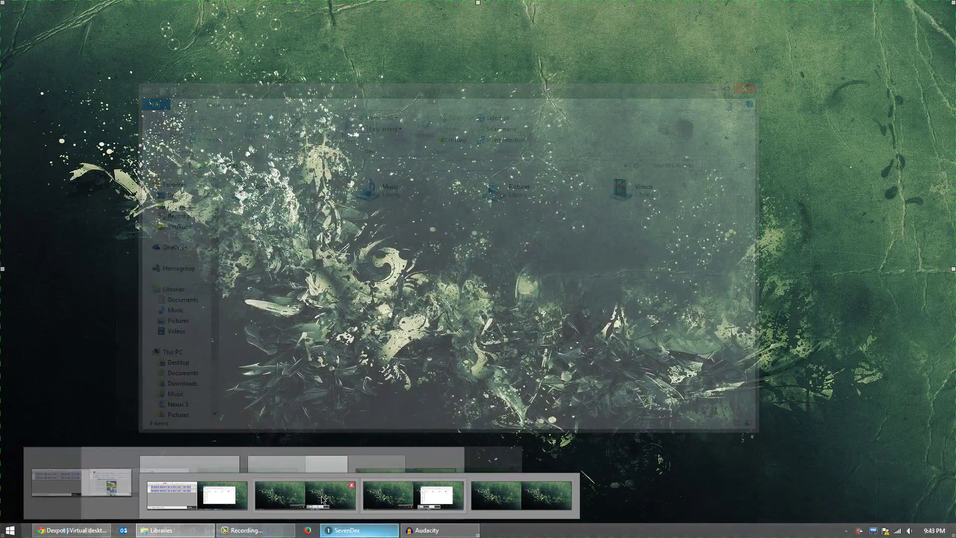
left_click(322, 499)
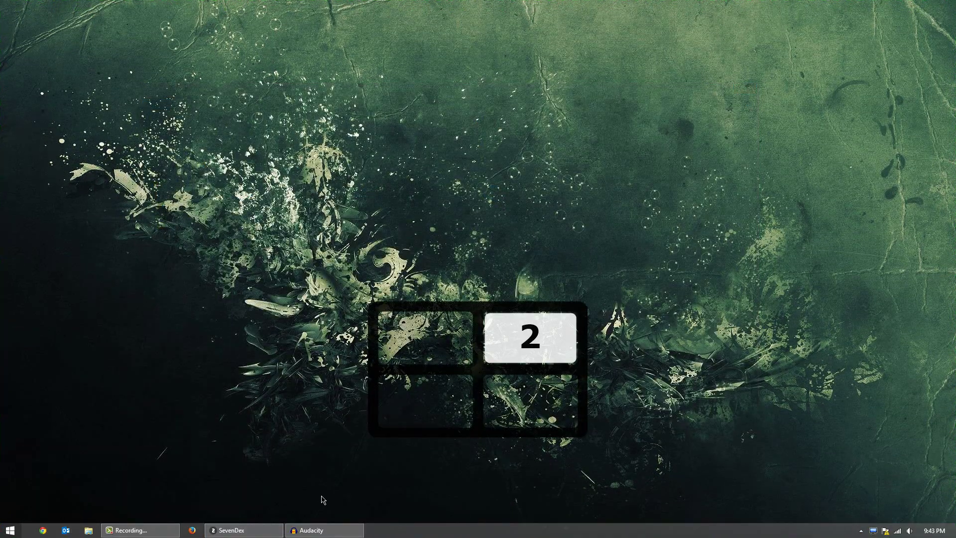
mouse_move(263, 533)
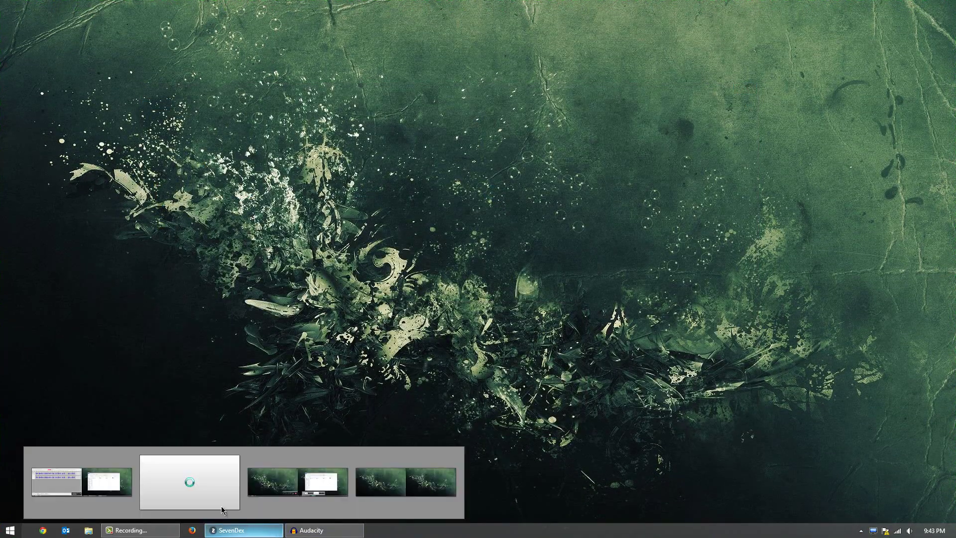
left_click(109, 491)
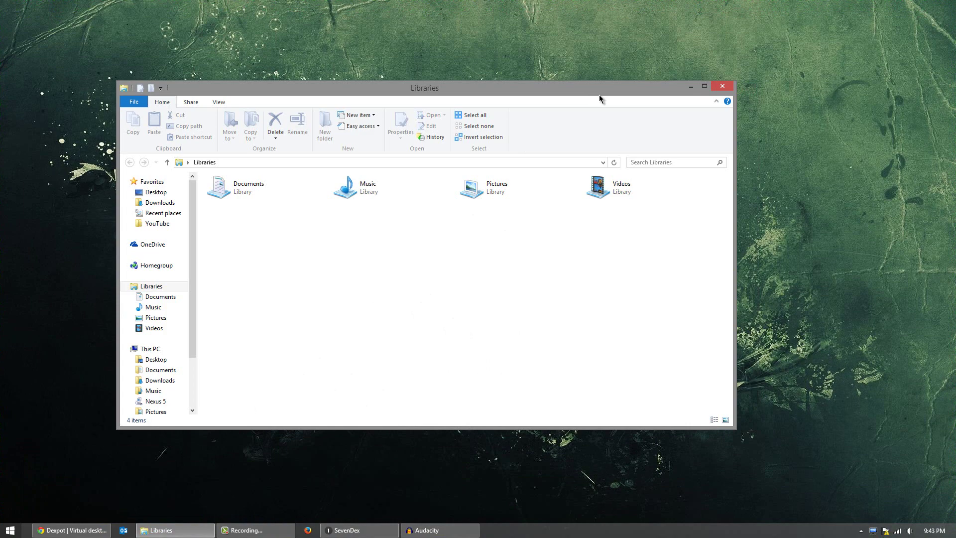
Step: Bring Chrome forward with Alt+Tab, restore it with Win+Down, then switch to desktop 2
key("alt+Tab")
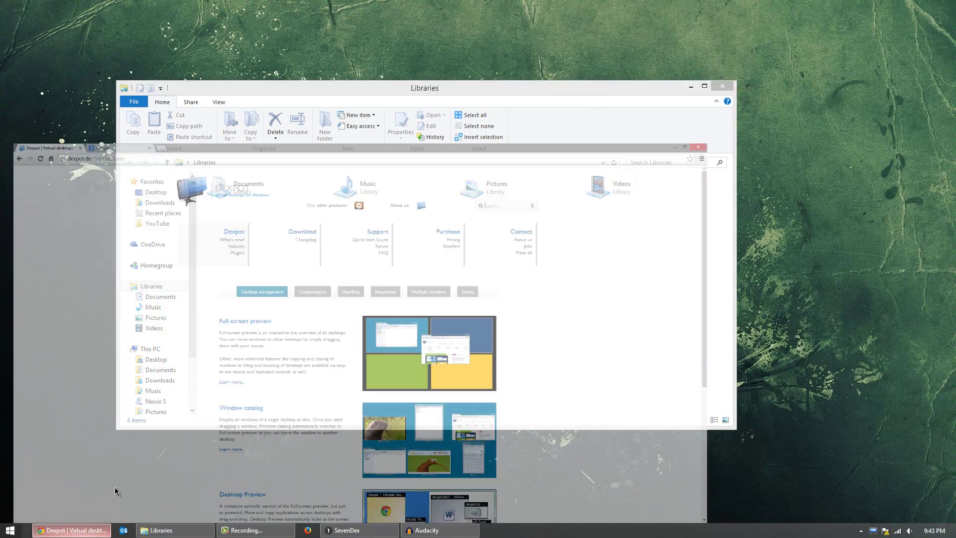
key("super+Down")
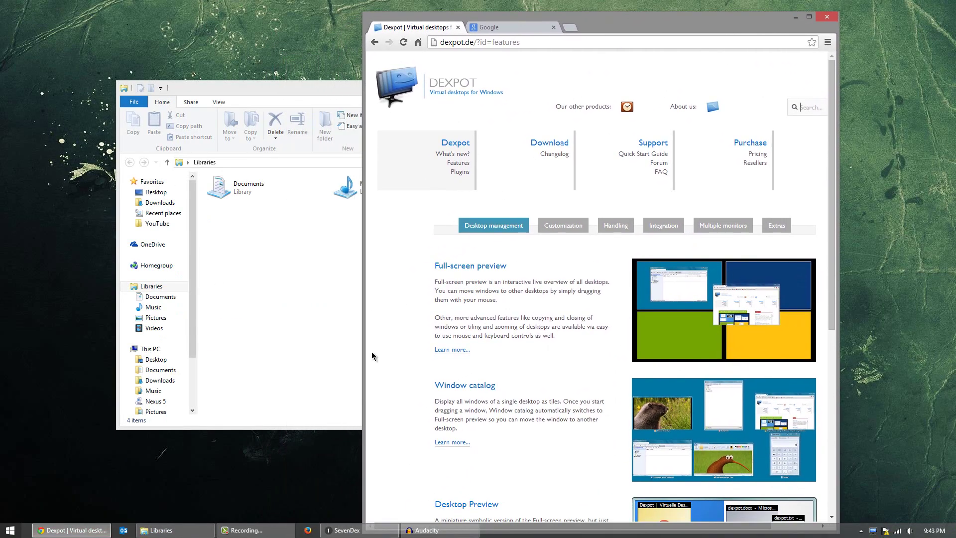
left_click(874, 532)
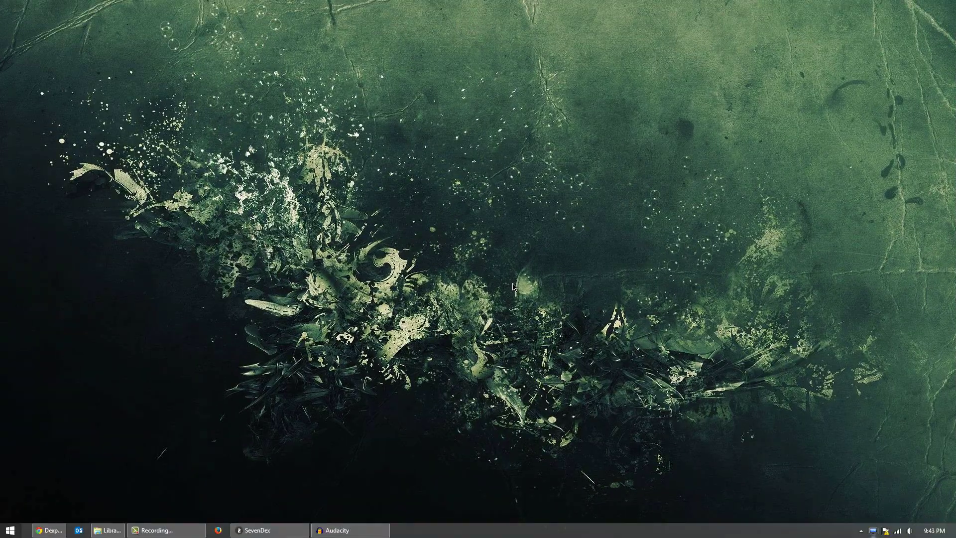
Step: Launch Word 2013 from the Start menu and dismiss the Office activation notice
left_click(10, 530)
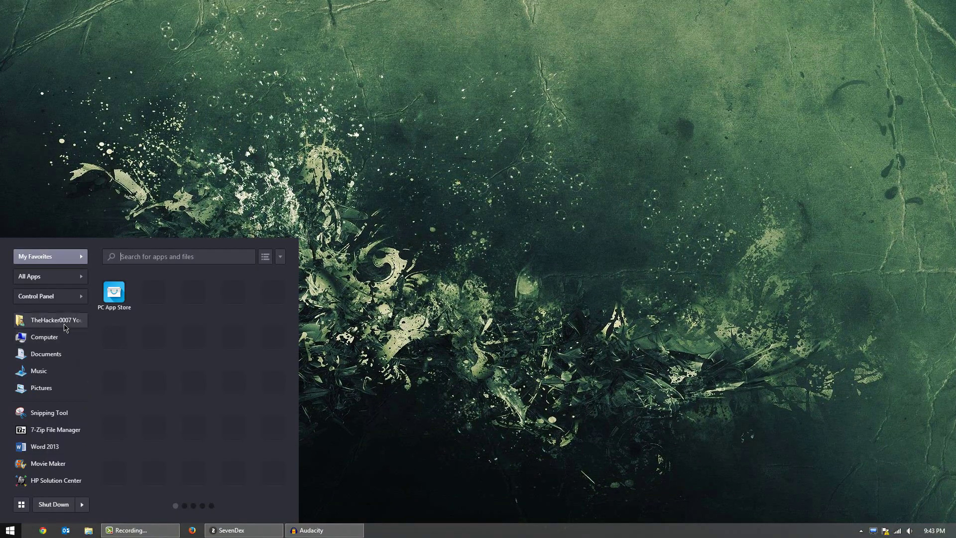
left_click(50, 446)
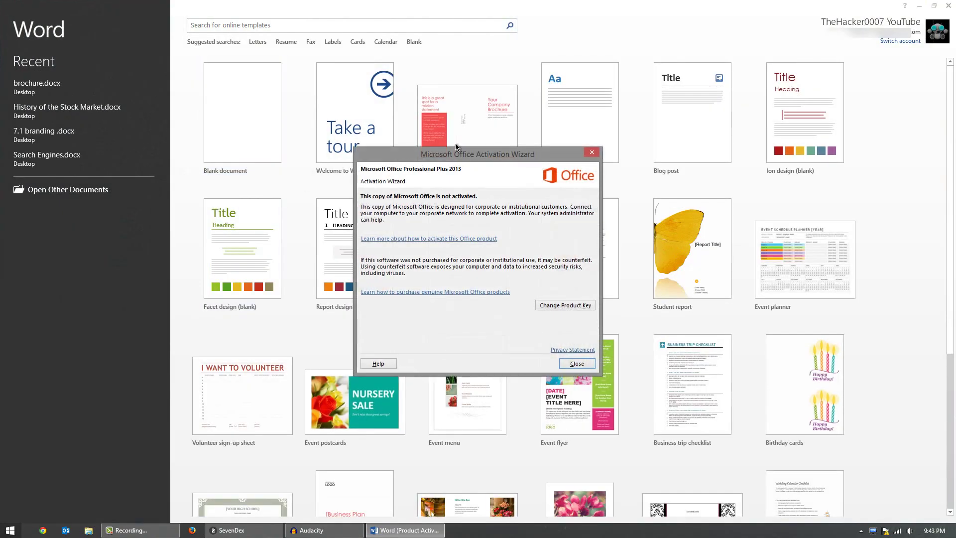
left_click(576, 363)
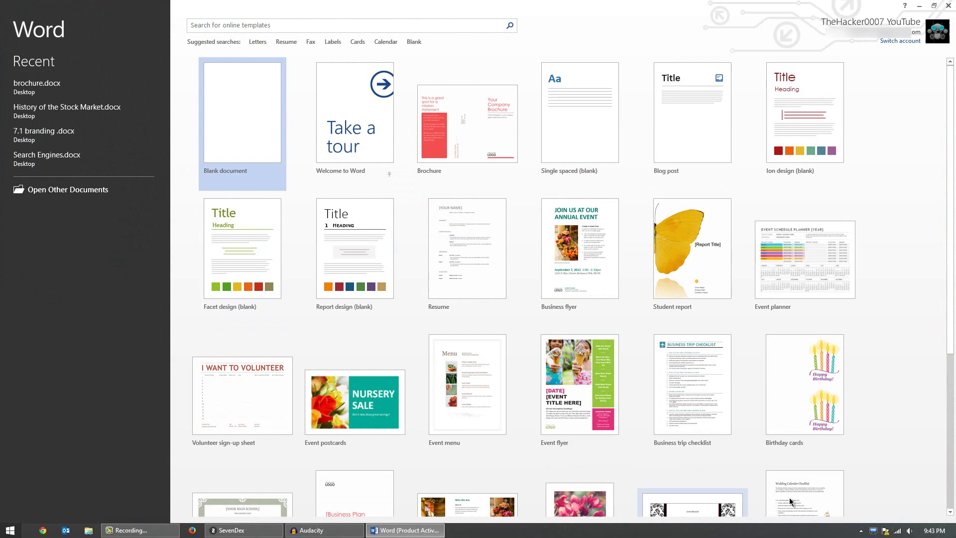
left_click(873, 532)
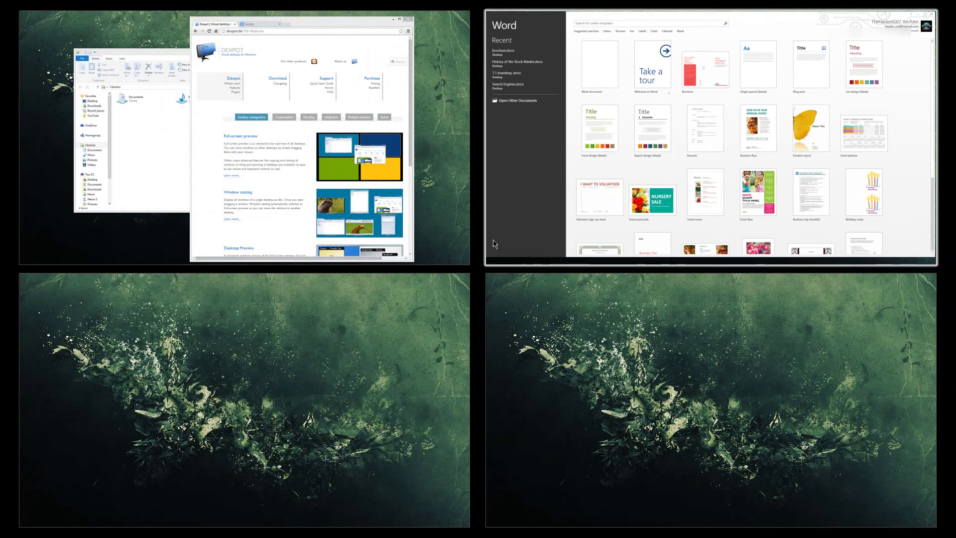
left_click(161, 52)
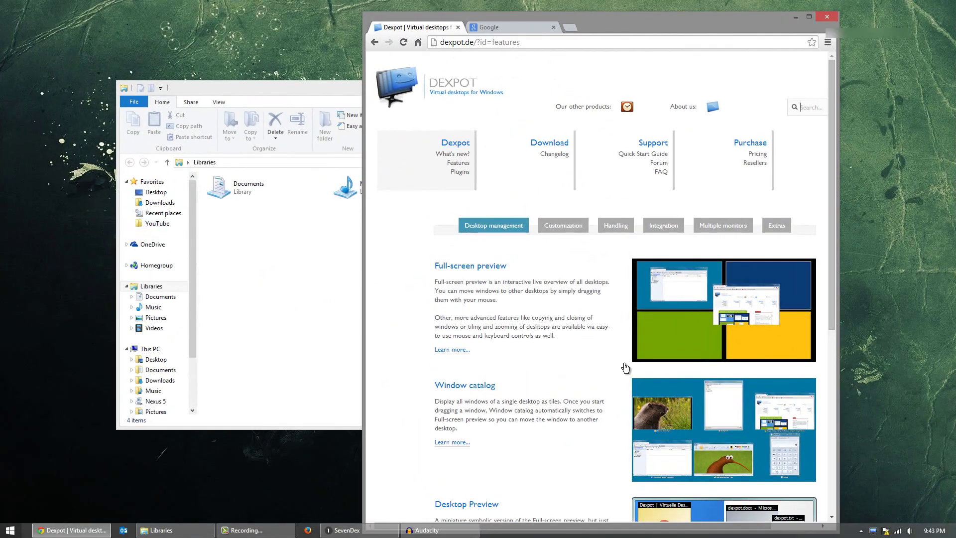
left_click(874, 532)
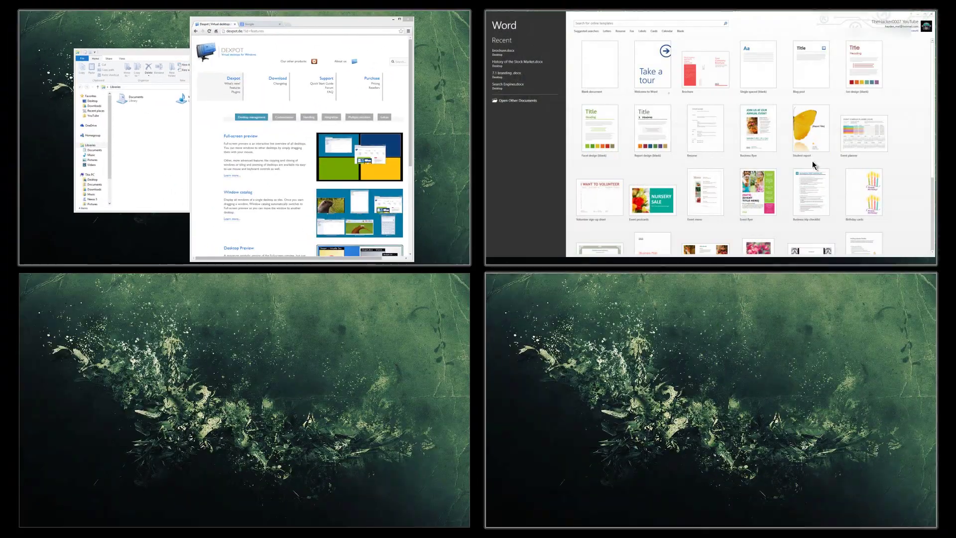
left_click(813, 160)
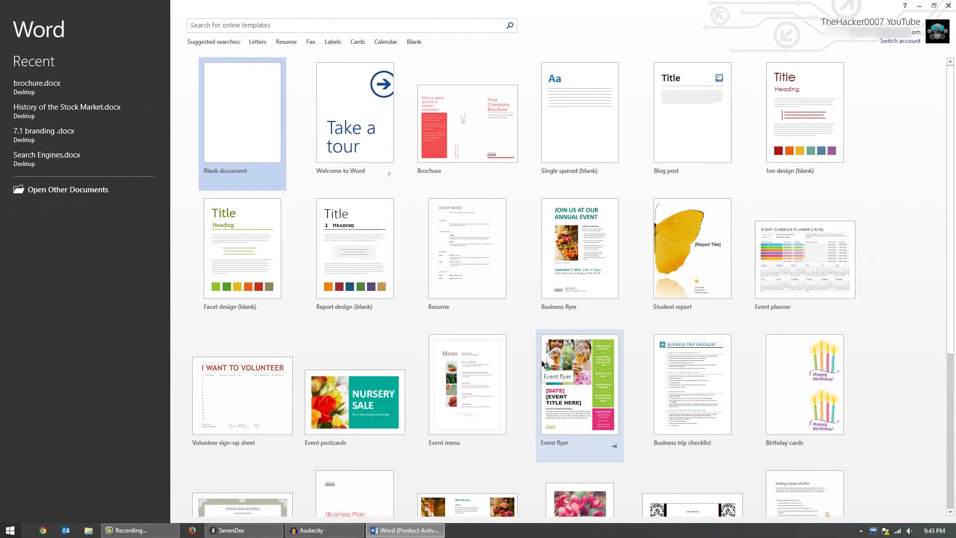
key("alt+F4")
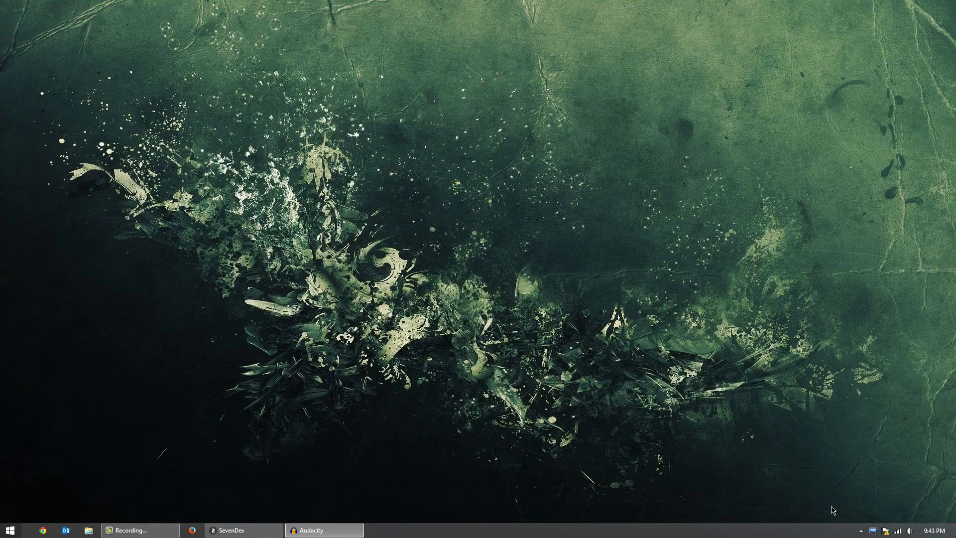
Step: Open Dexpot Settings from the tray menu and apply 20 desktops
right_click(874, 531)
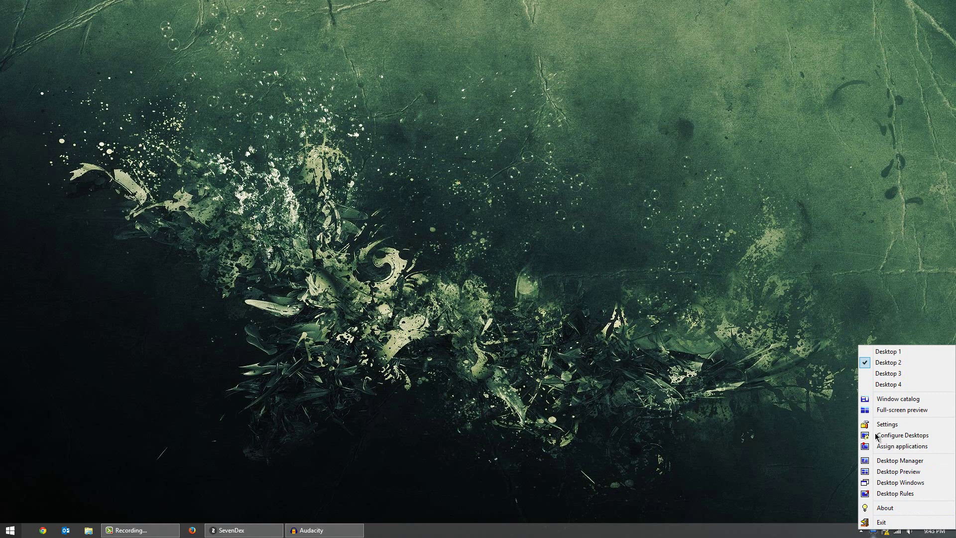
left_click(887, 424)
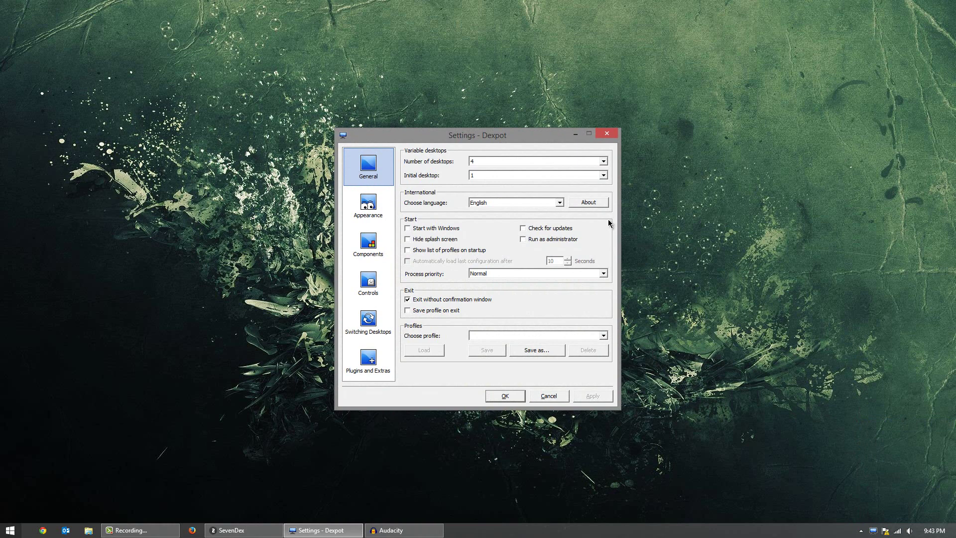
left_click(604, 162)
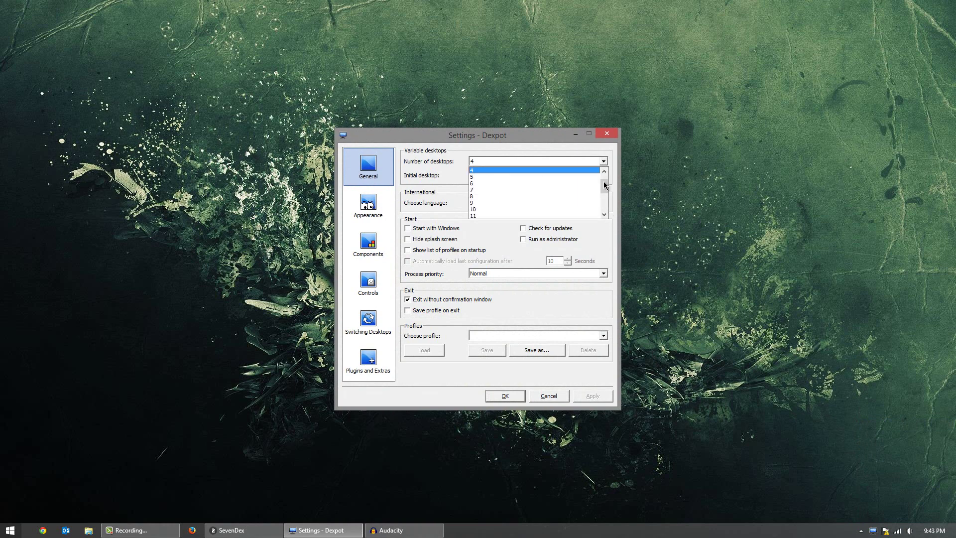
scroll(604, 197, "down", 4)
left_click(590, 216)
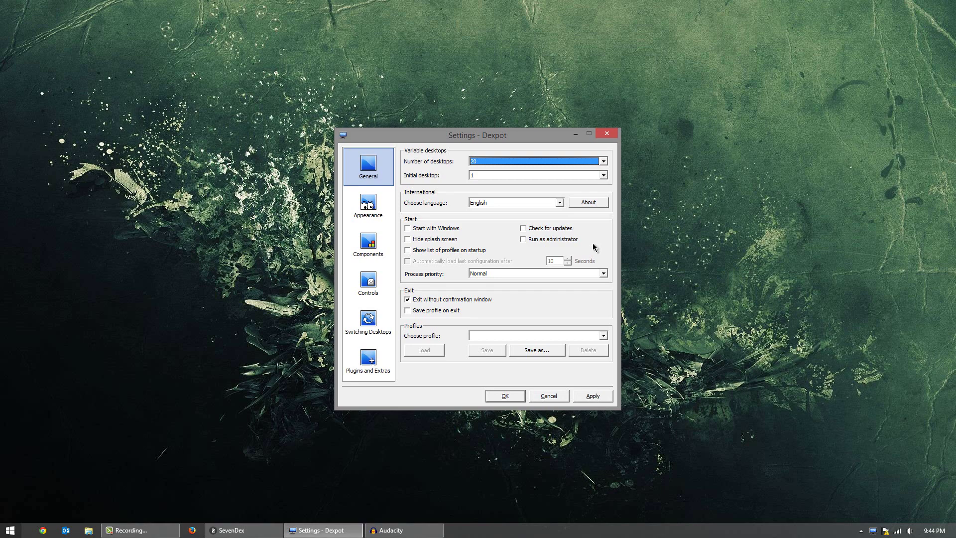
left_click(591, 395)
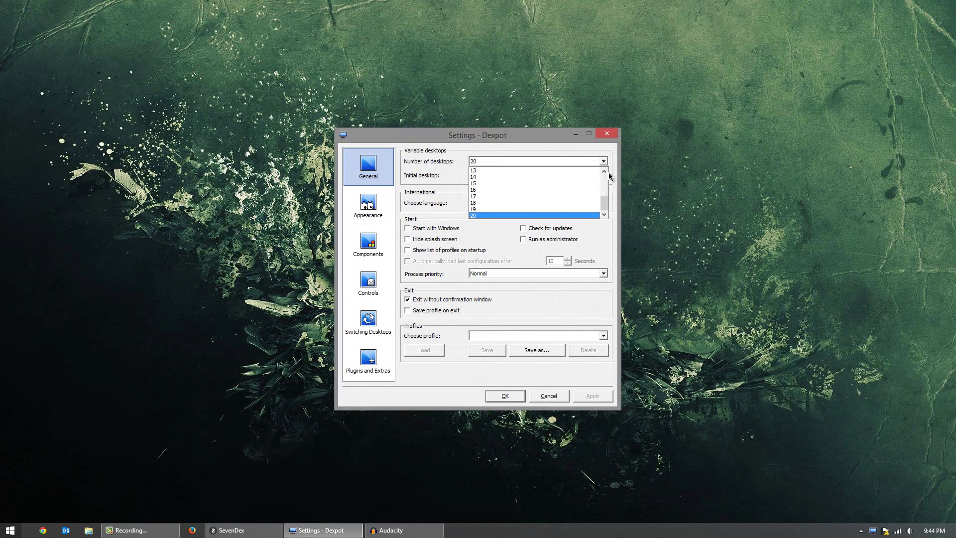
Step: Change the number of desktops to 2, apply, and confirm the reduction
left_click_drag(604, 199, 604, 178)
left_click(597, 183)
left_click(603, 161)
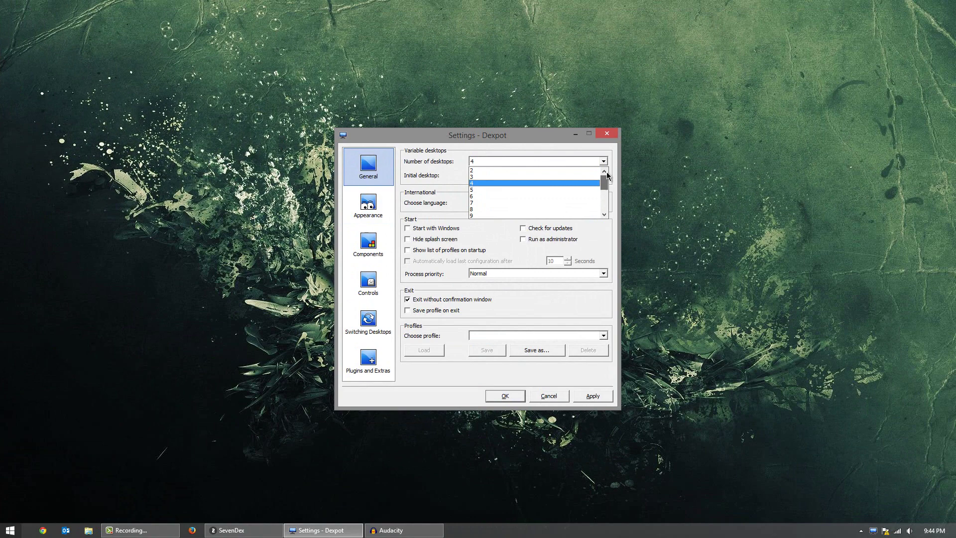
left_click(596, 170)
left_click(595, 396)
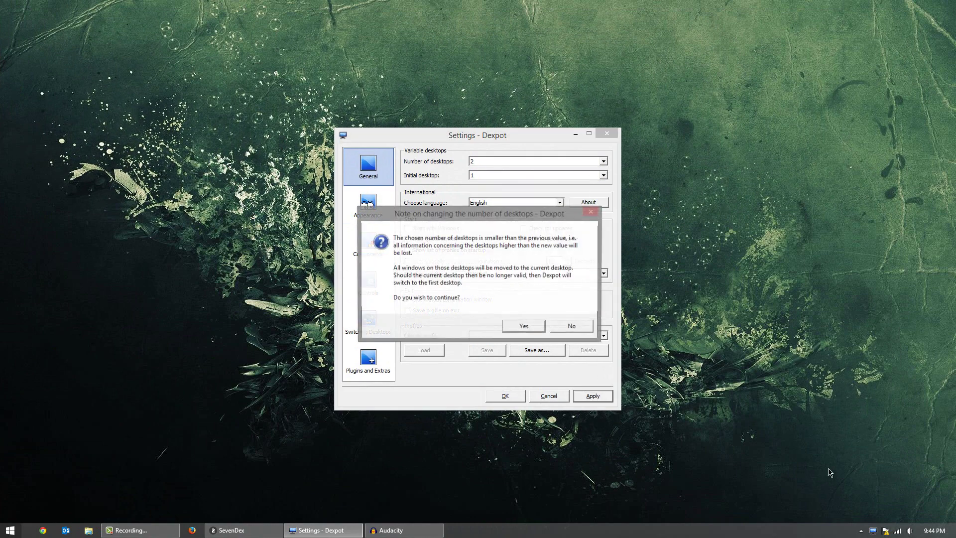
left_click(520, 330)
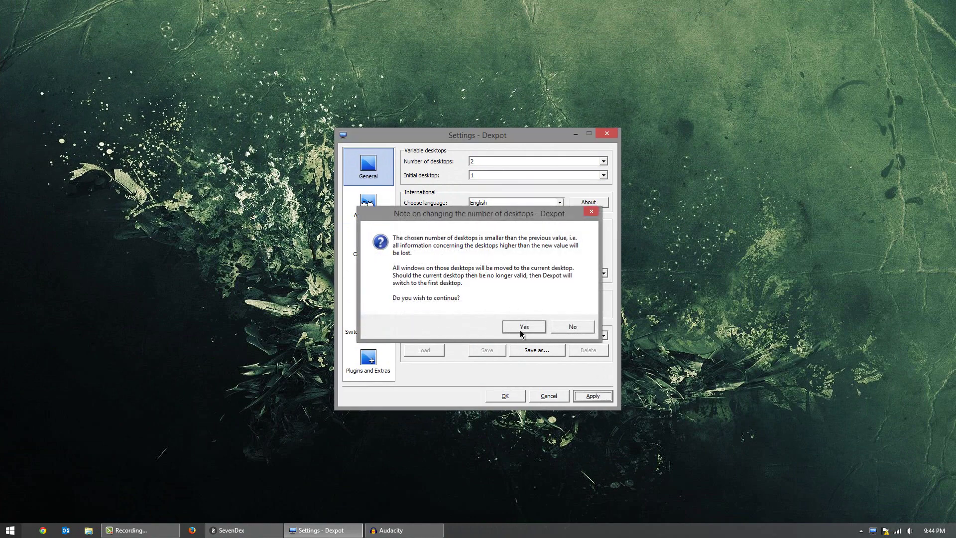
Step: Switch to the second desktop from the full-screen preview and reopen the desktop count list
left_click(873, 530)
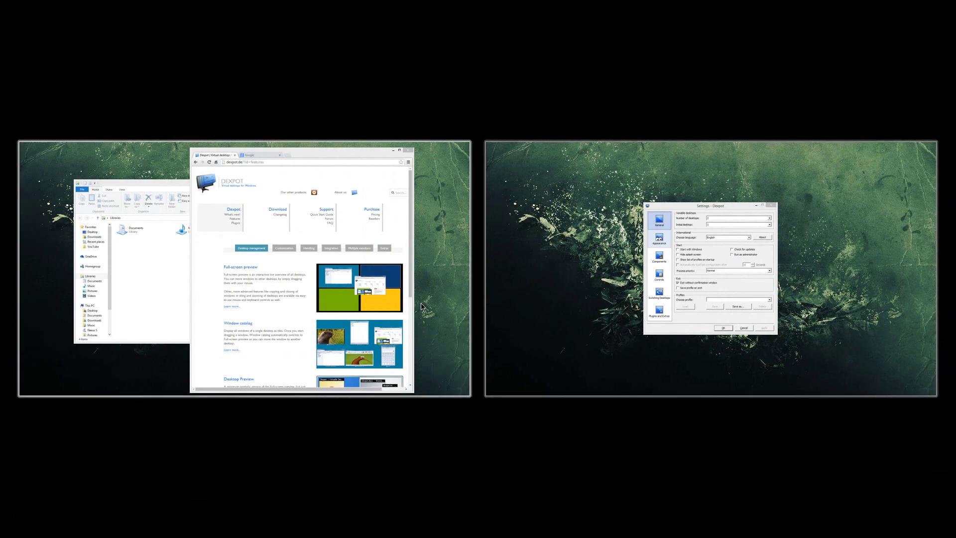
left_click(600, 217)
left_click(603, 162)
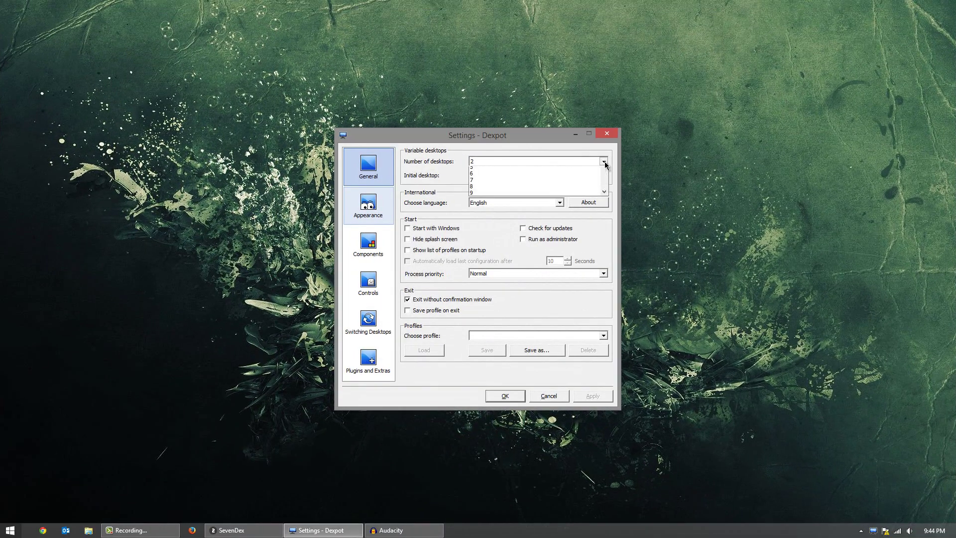
Step: Set the number of desktops back to 4 and view the Appearance page
left_click(590, 183)
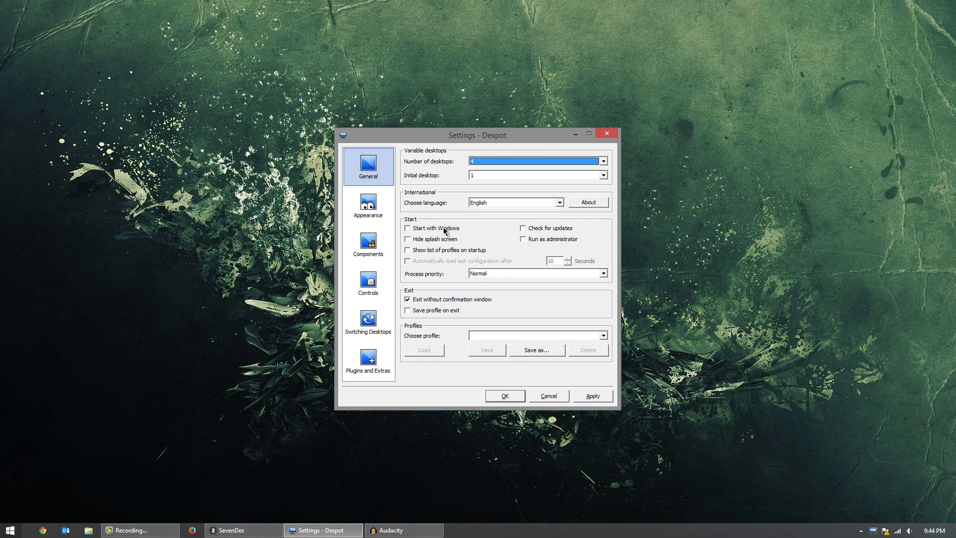
left_click(352, 212)
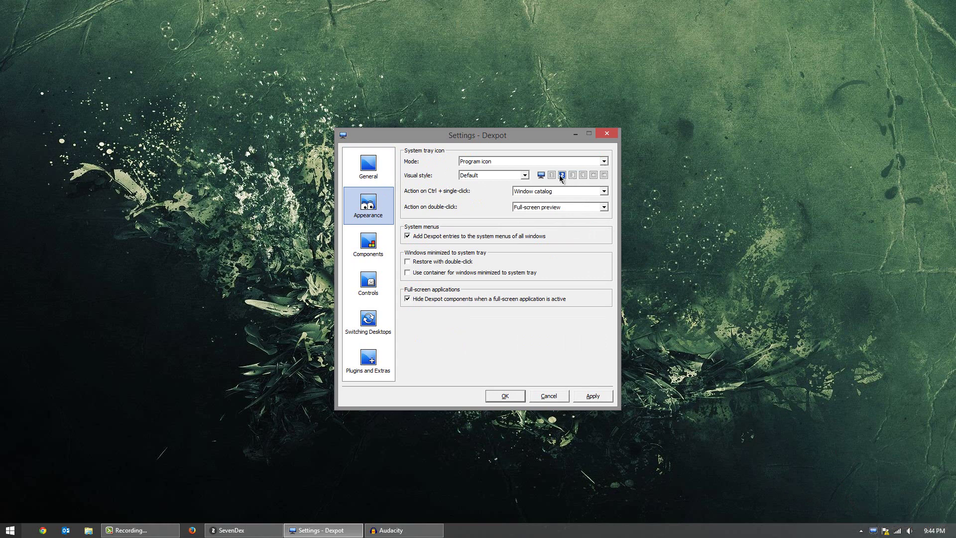
Step: Keep the Default visual style and review the Desktop Preview, DexTab and Full-screen component tabs
left_click(524, 175)
left_click(524, 175)
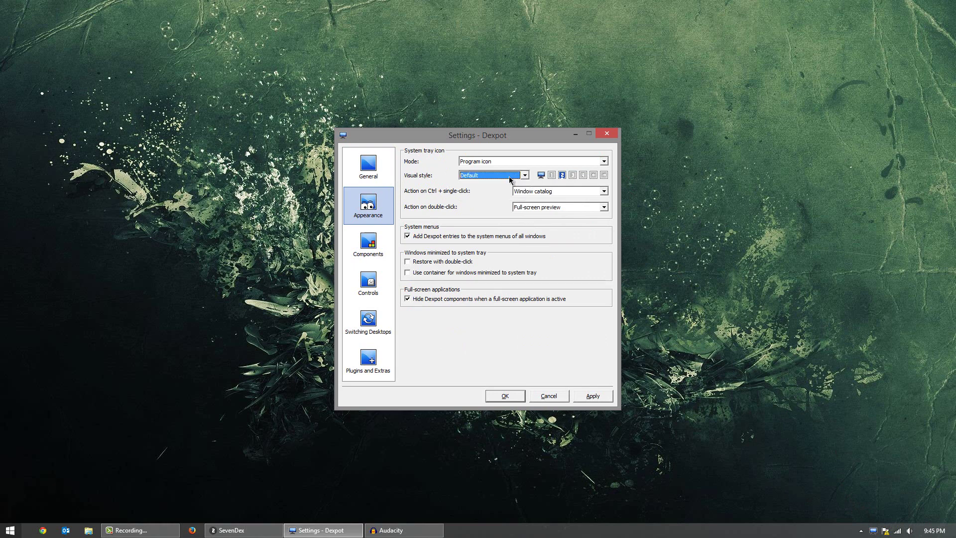
left_click(381, 239)
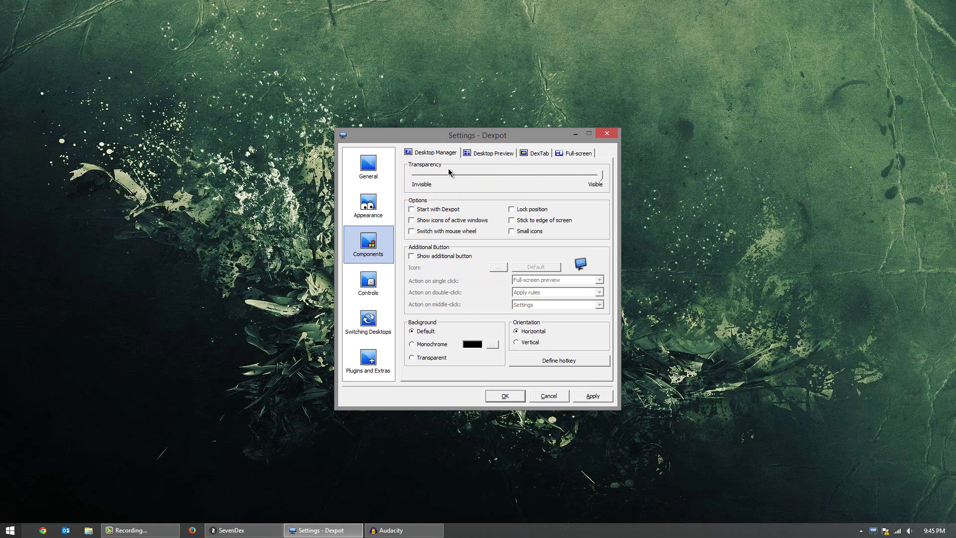
left_click(474, 154)
left_click(525, 154)
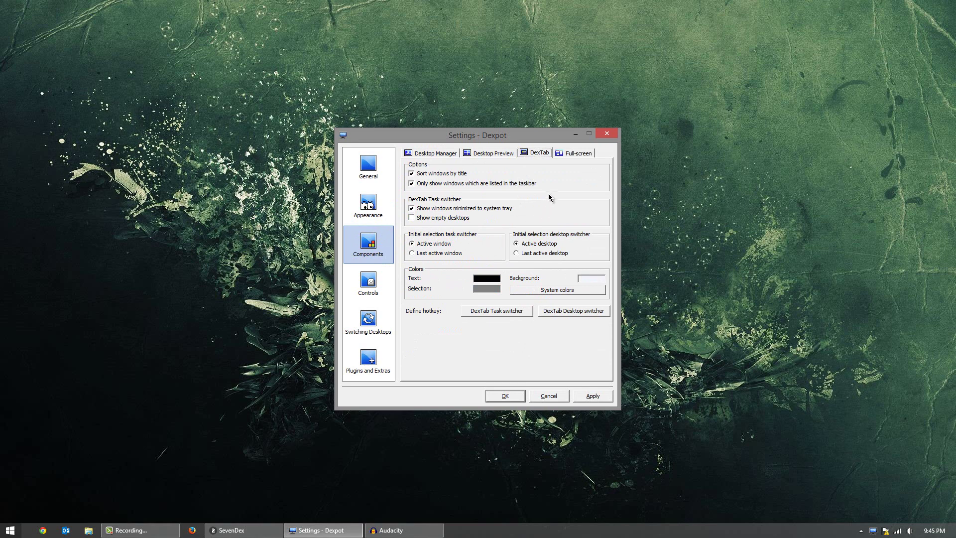
left_click(569, 155)
left_click(452, 156)
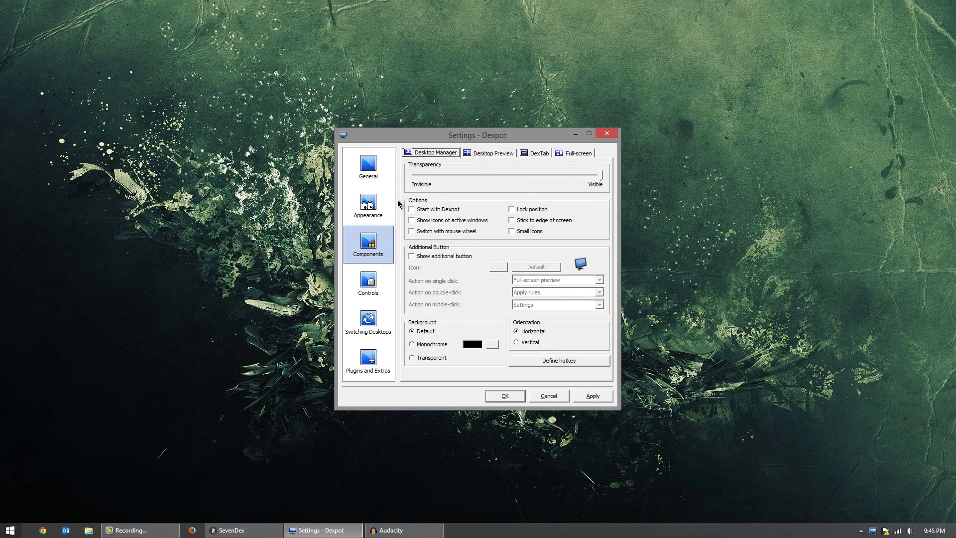
left_click(368, 294)
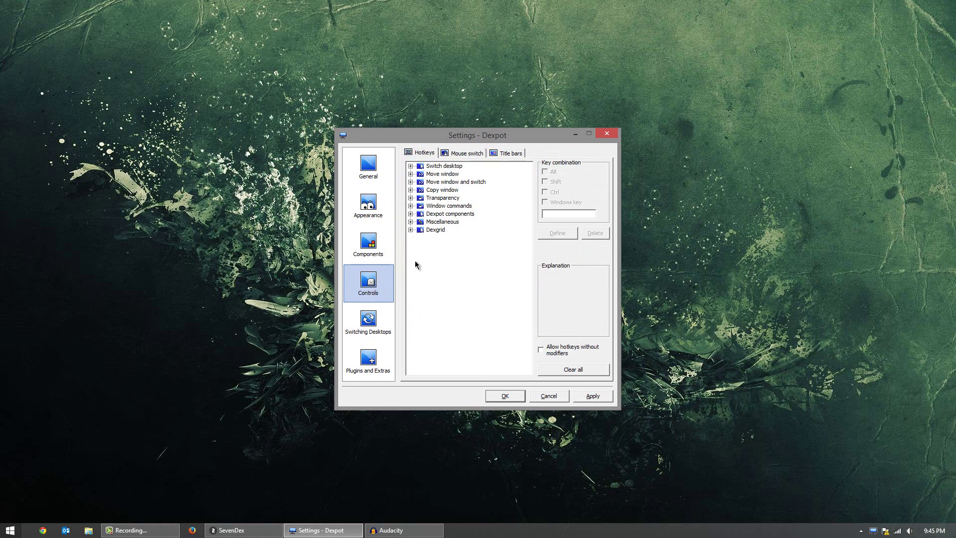
Step: Expand the Dexpot components hotkeys and inspect Window catalog, Desktop Manager and Desktop Preview
left_click(410, 214)
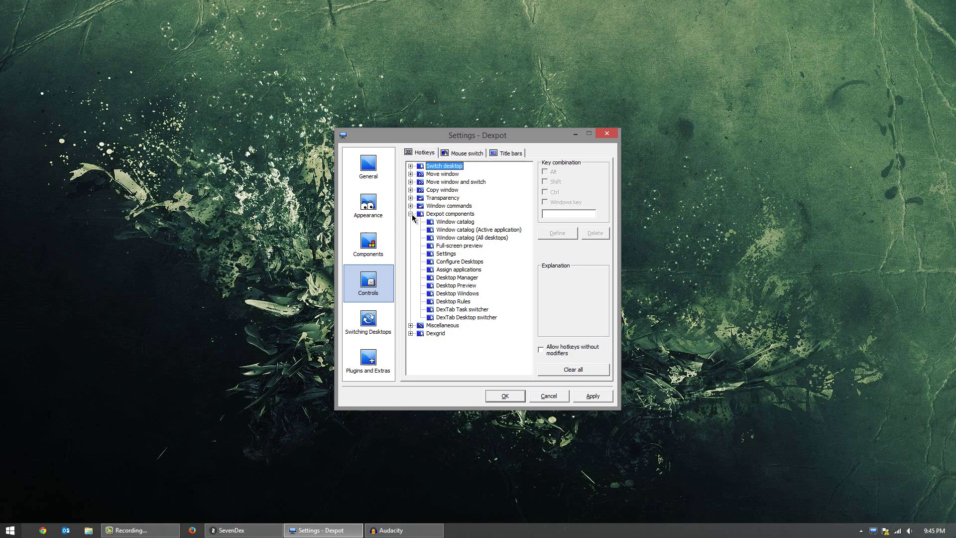
mouse_move(448, 223)
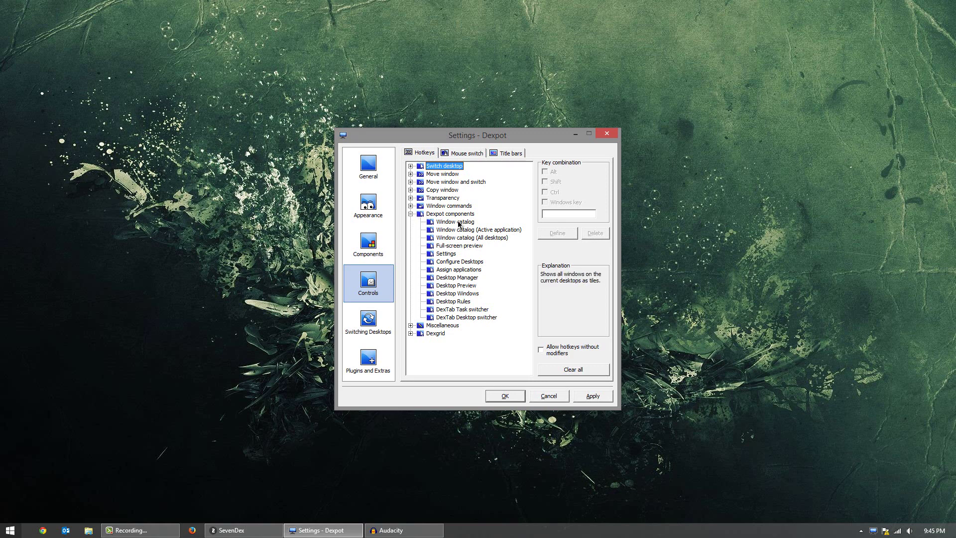
left_click(458, 222)
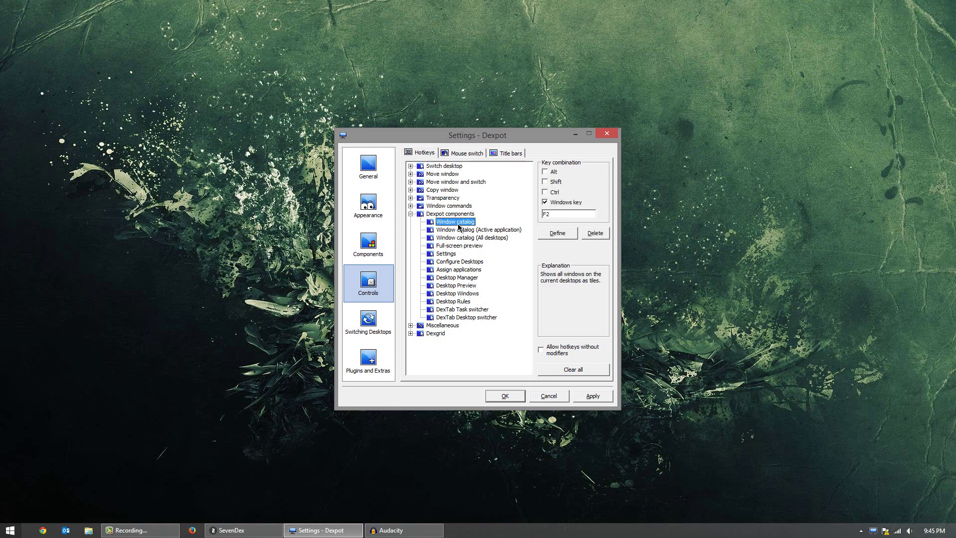
left_click(458, 278)
left_click(460, 285)
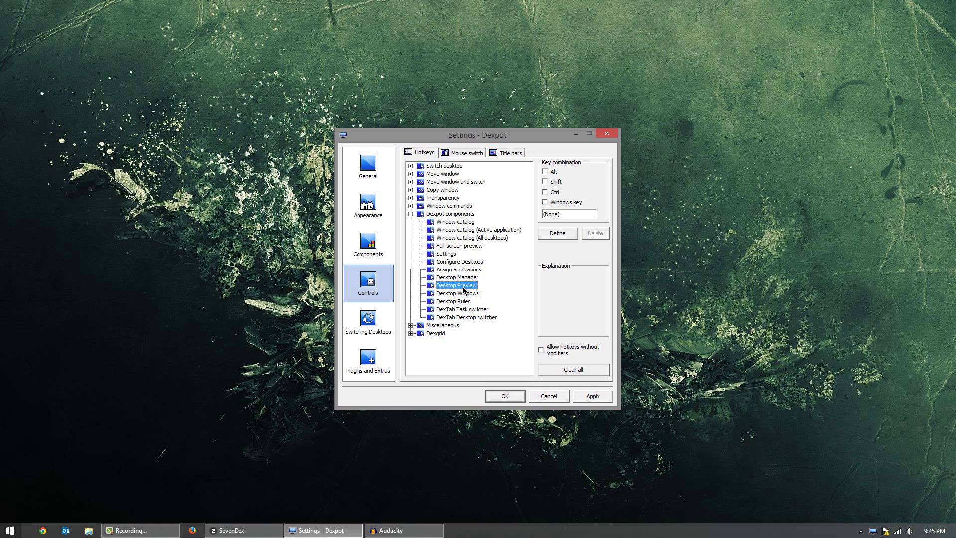
Step: Test the Windows+F2 window catalog hotkey, then set Full-screen preview to Windows key + F3
left_click(463, 223)
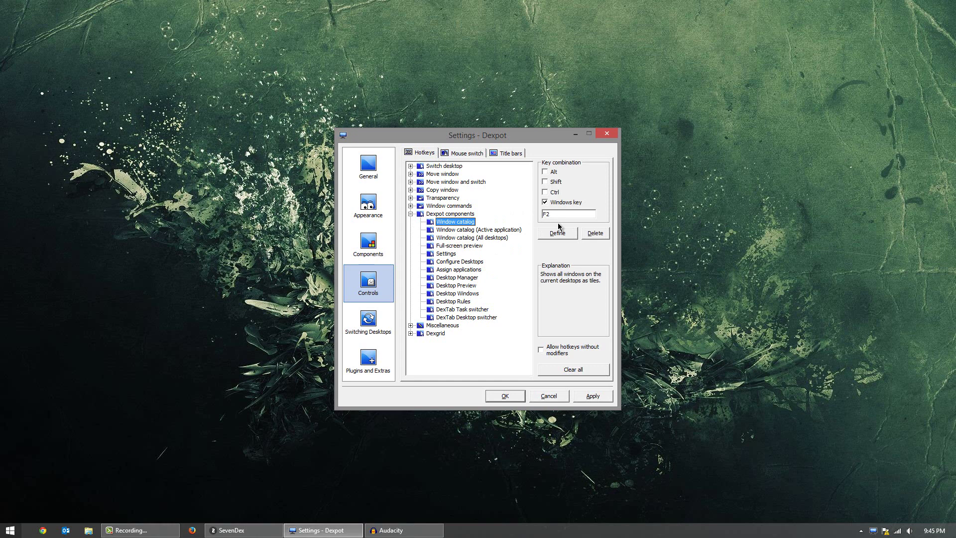
key("super+F2")
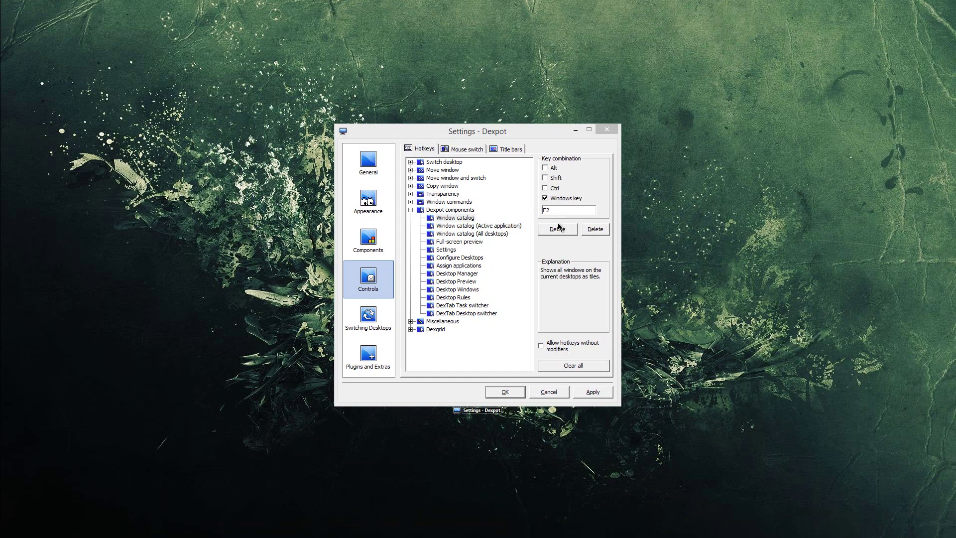
left_click(558, 227)
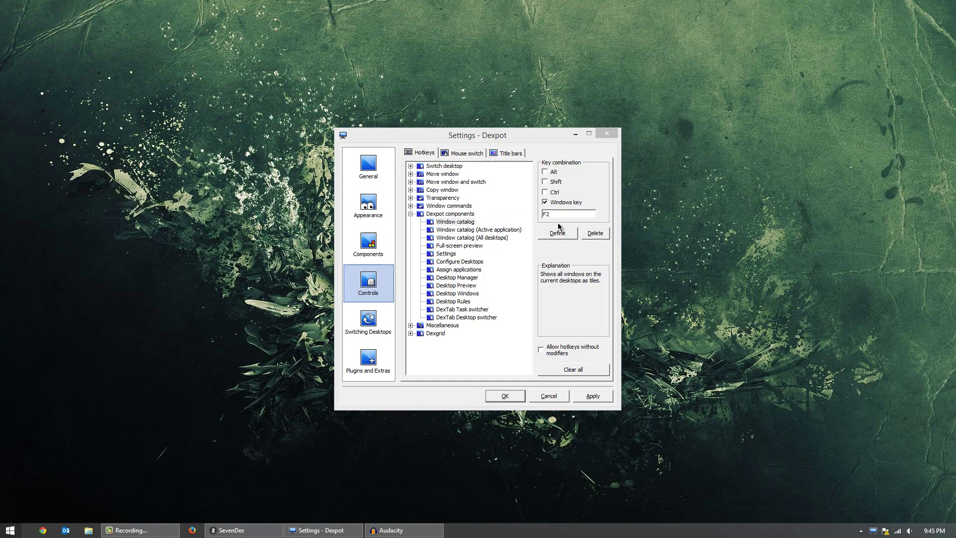
left_click(557, 228)
left_click(458, 245)
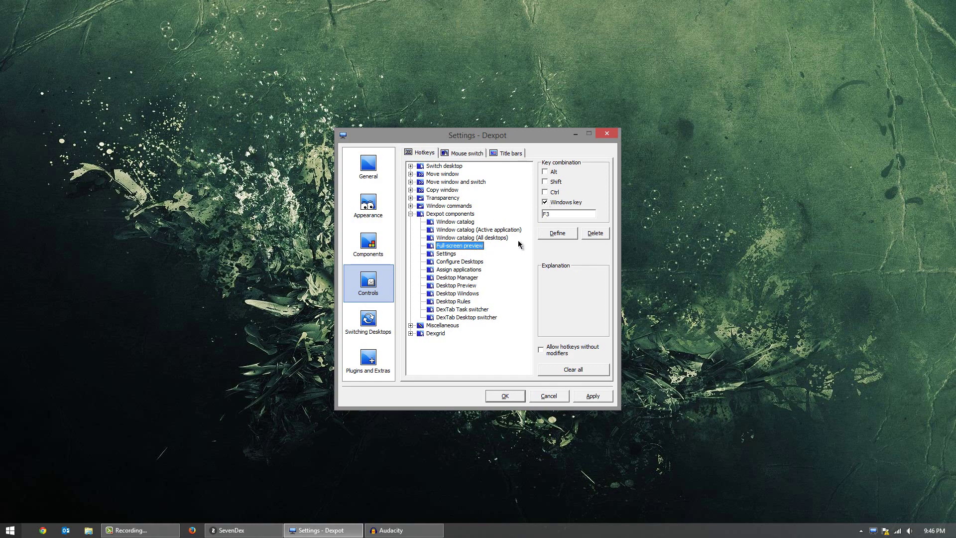
key("super+F3")
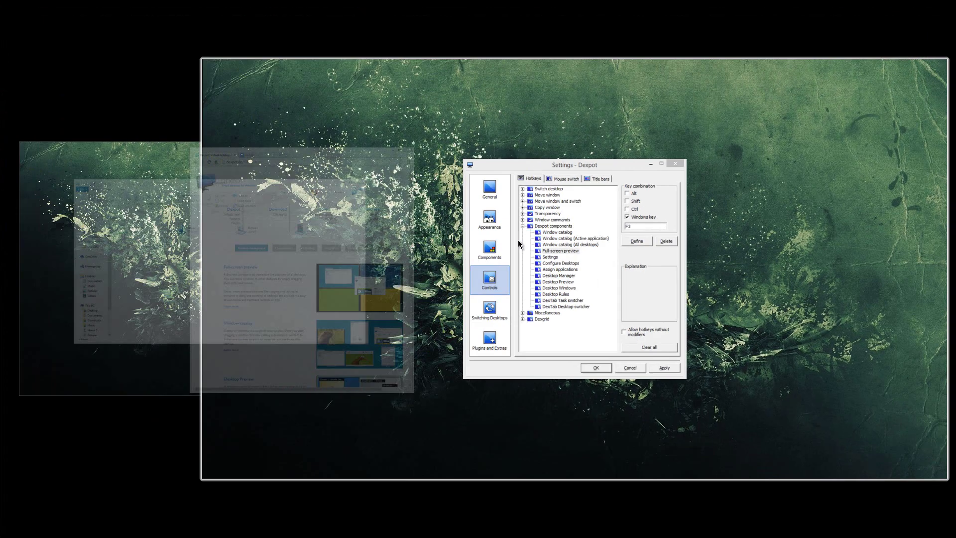
left_click(581, 236)
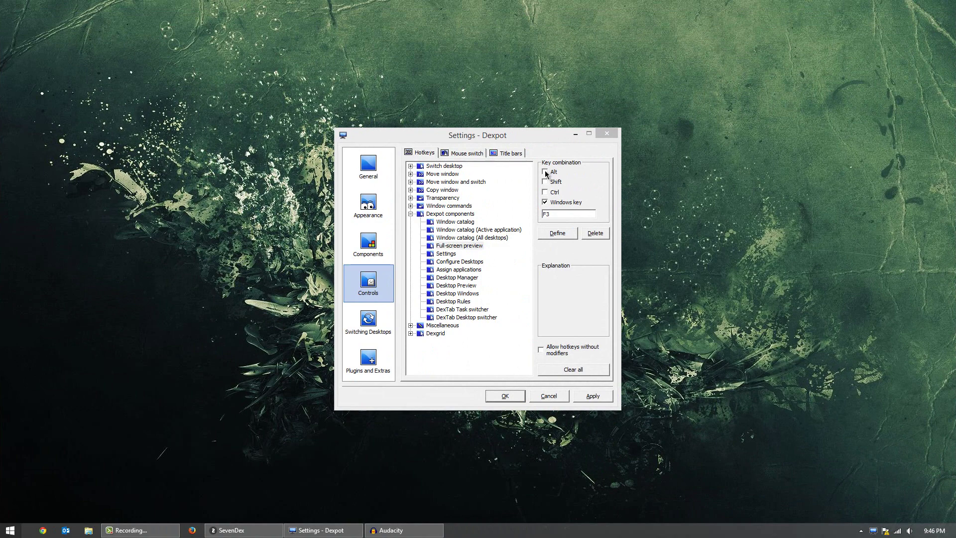
left_click(546, 202)
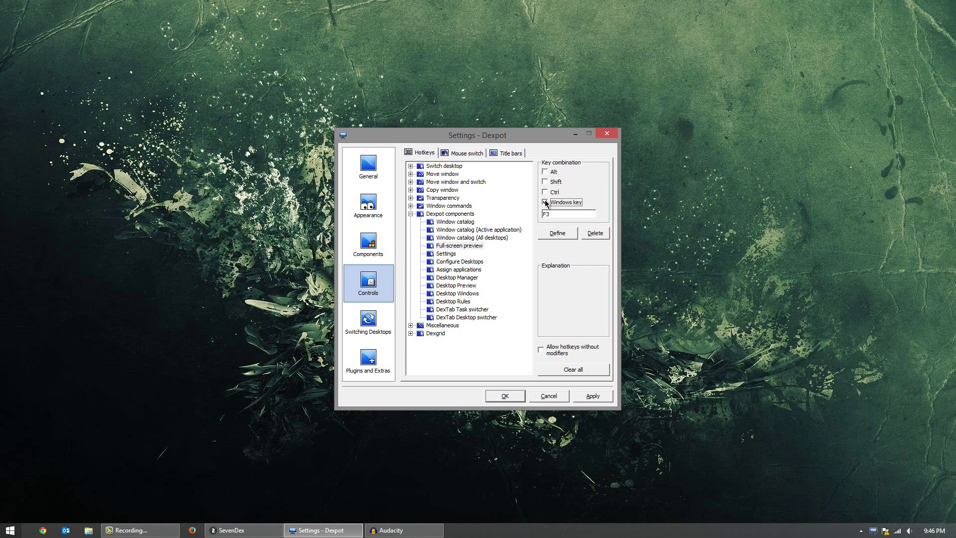
Step: Check Desktop 2's Alt+2 hotkey and test switching between desktops 1 and 2 with Alt+1/Alt+2
left_click(410, 166)
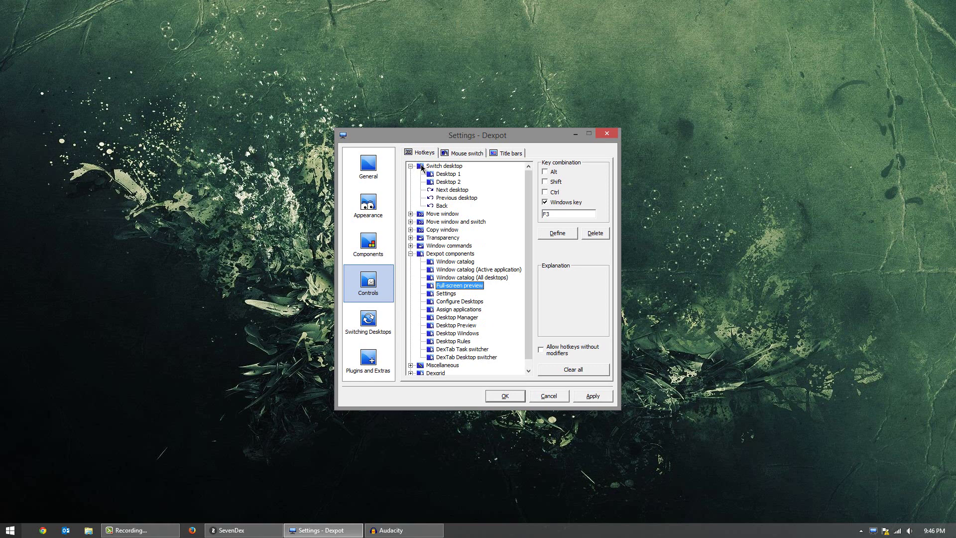
left_click(441, 182)
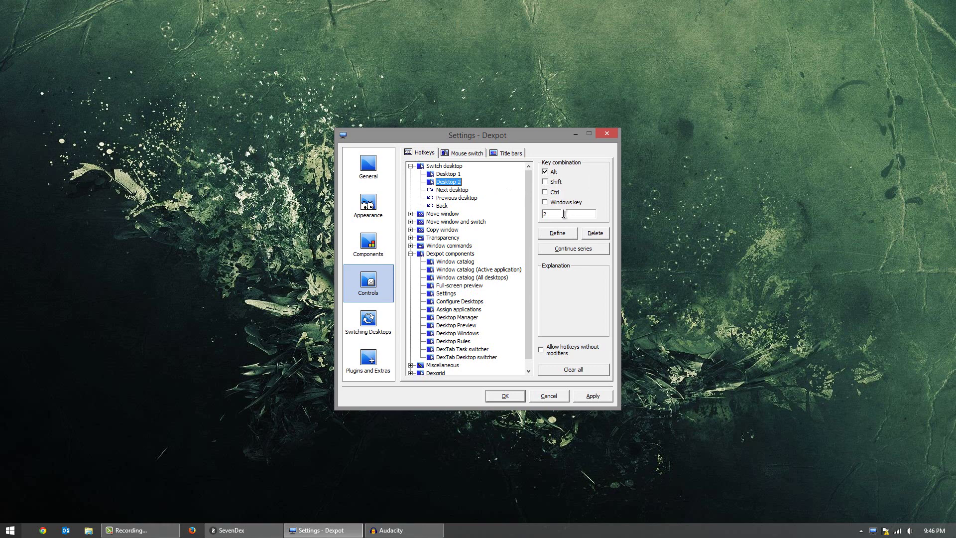
key("alt+1")
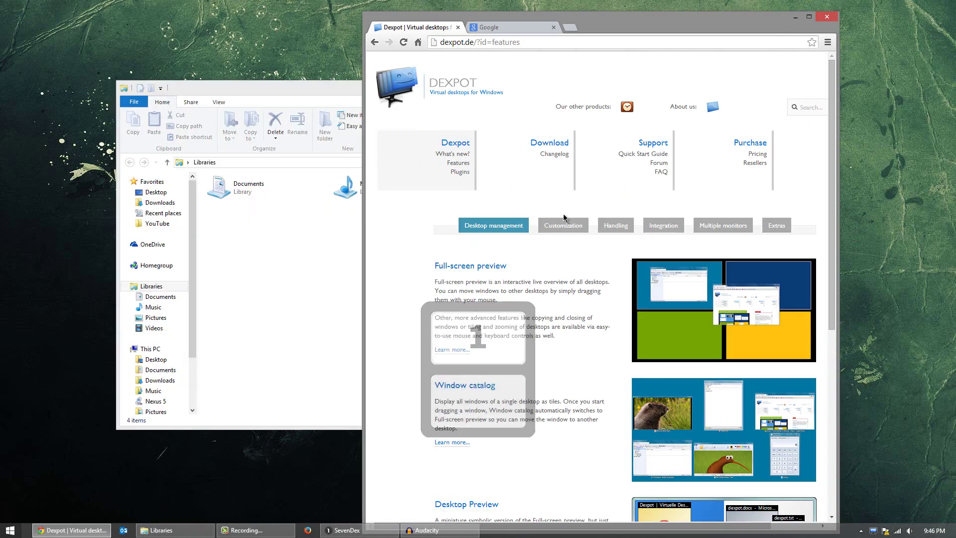
key("alt+2")
key("alt+1")
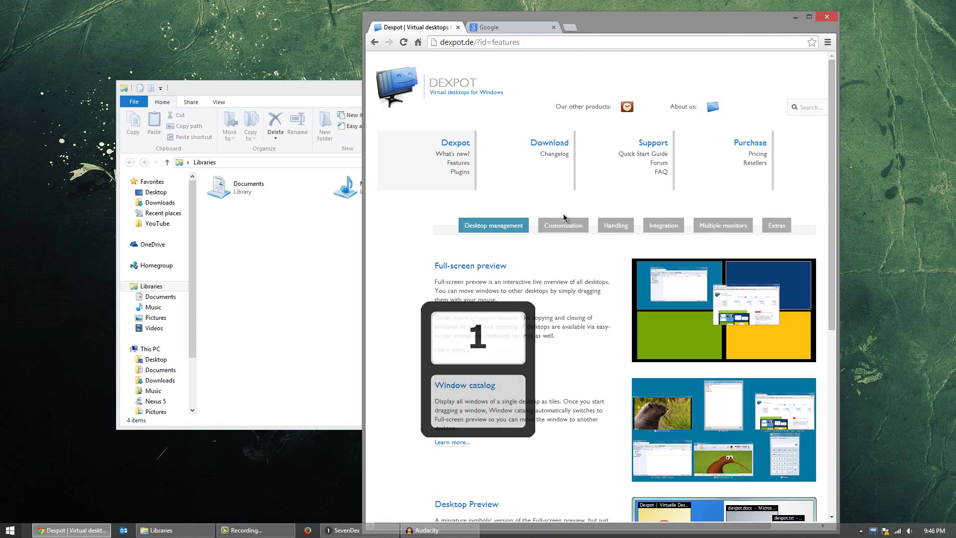
key("alt+2")
key("alt+1")
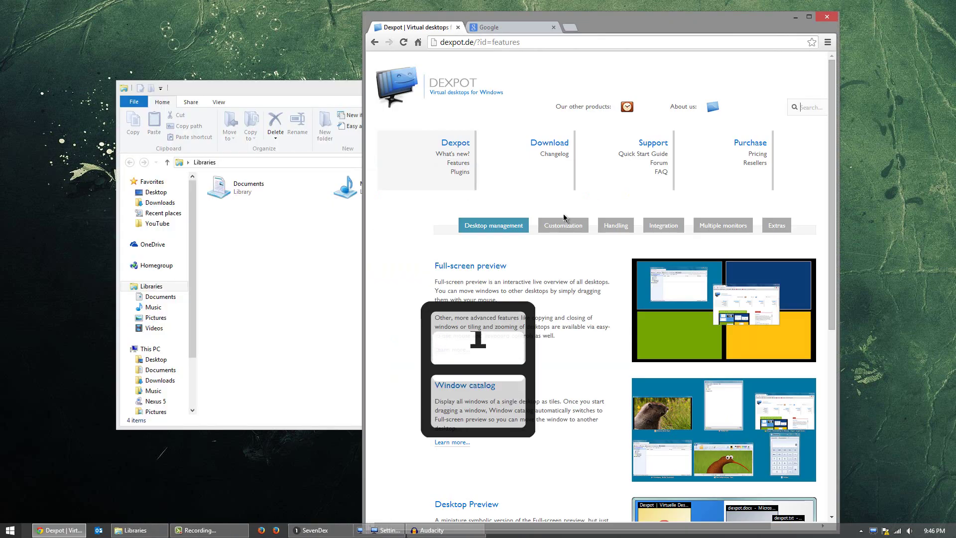
key("alt+2")
left_click(369, 321)
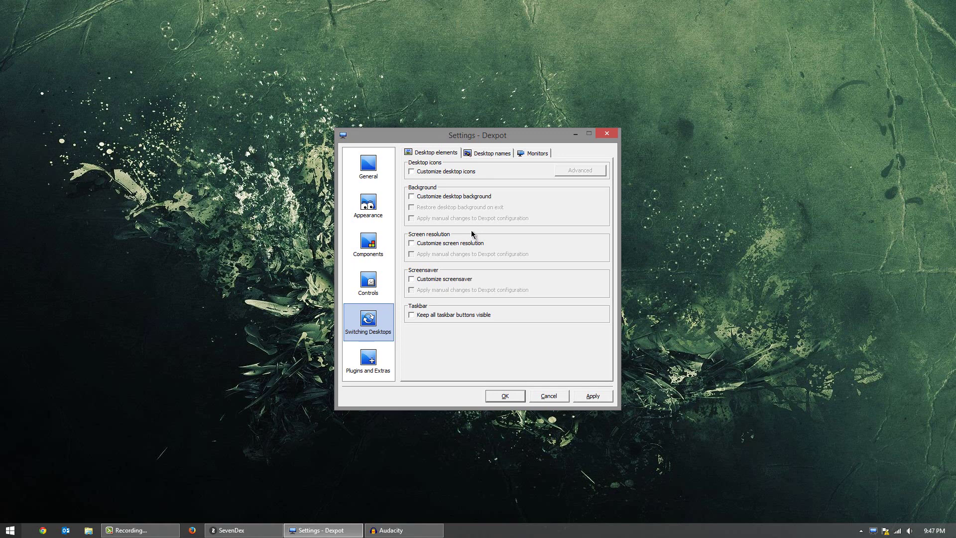
Step: Enable Customize desktop icons and review the Desktop names and Monitors tabs
left_click(451, 172)
left_click(482, 154)
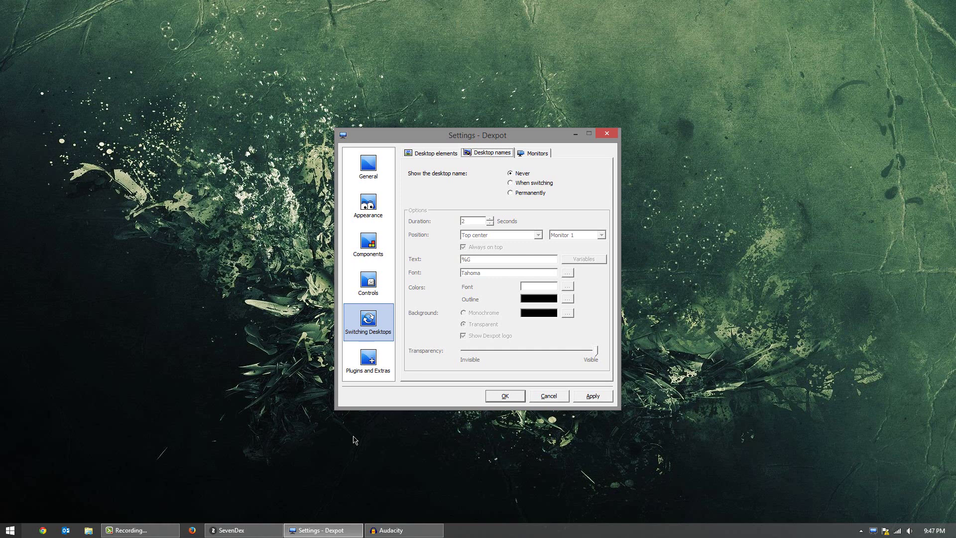
left_click(530, 154)
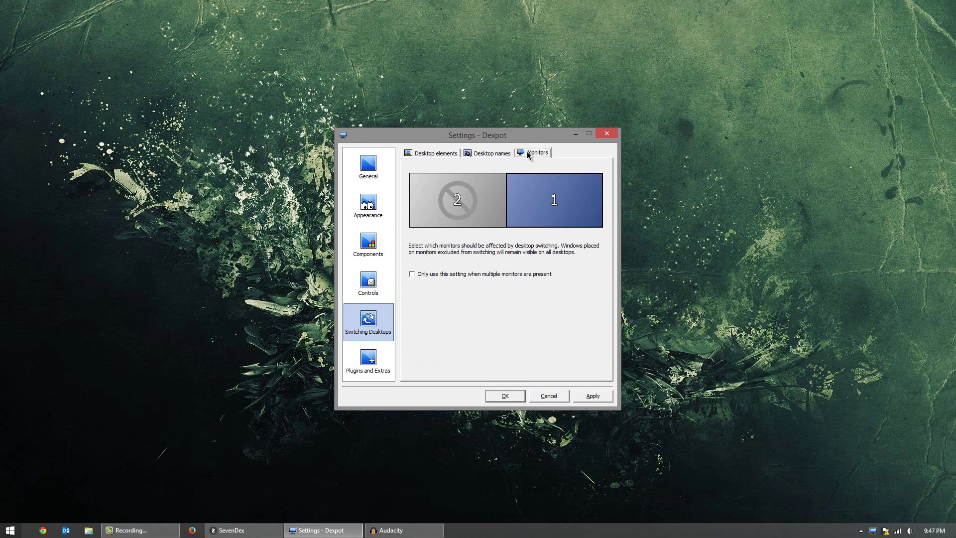
left_click(382, 369)
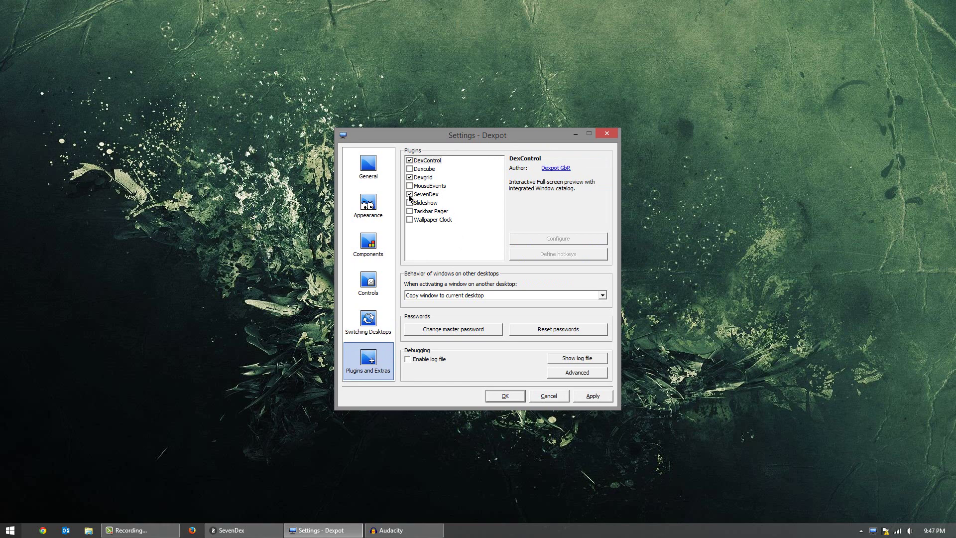
Step: Swap the Dexgrid plugin for Dexcube in Plugins and Extras and apply the change
left_click(409, 178)
left_click(409, 169)
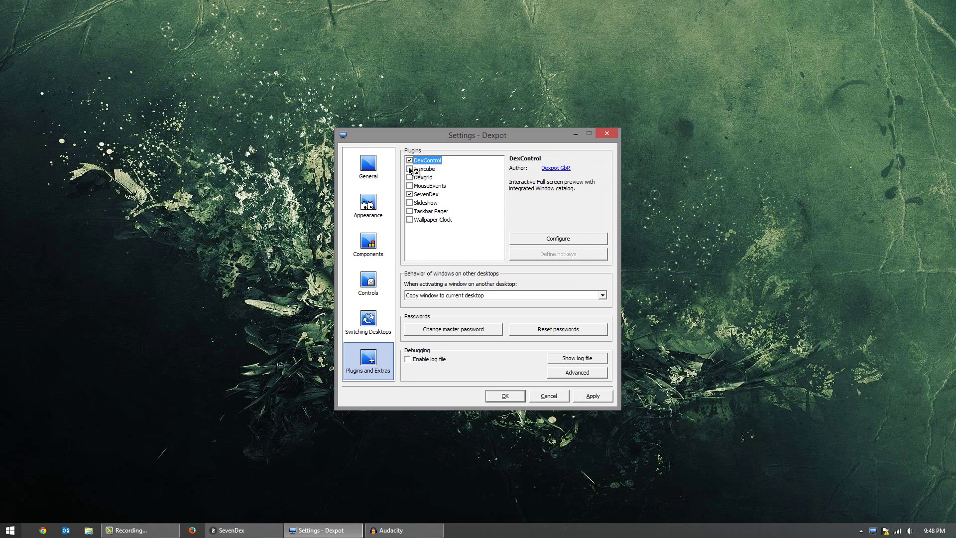
left_click(593, 395)
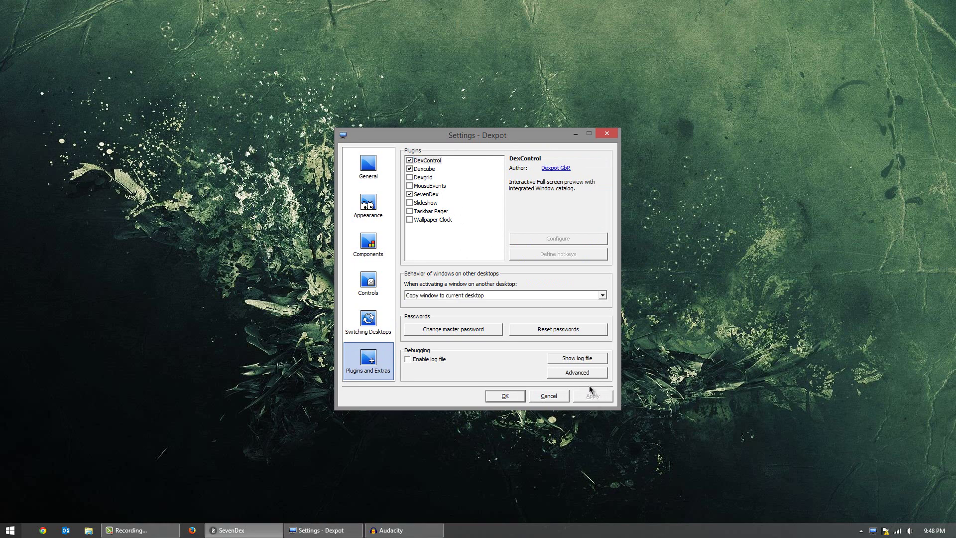
Step: Switch back and forth between desktops 1 and 2 with Alt+1/Alt+2 to watch the cube rotate
key("alt+2")
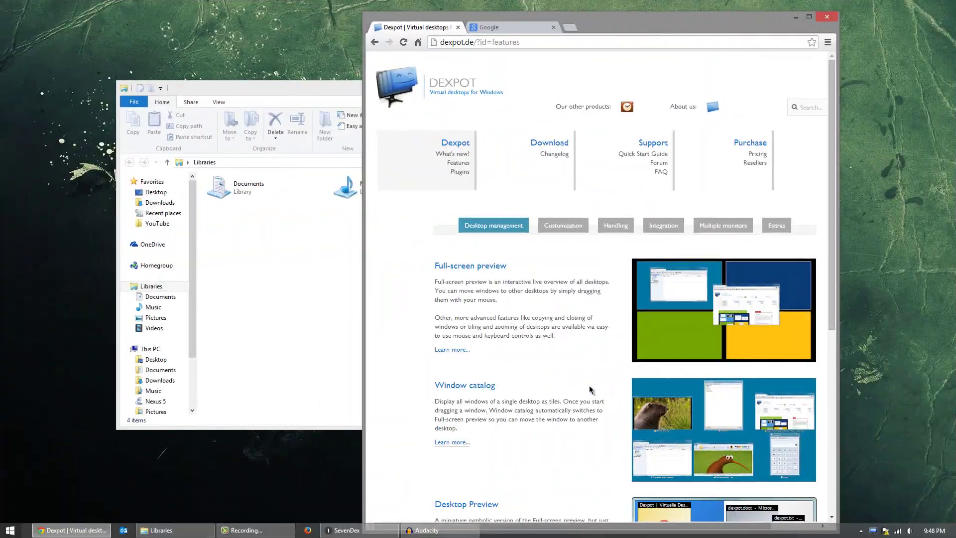
key("alt+1")
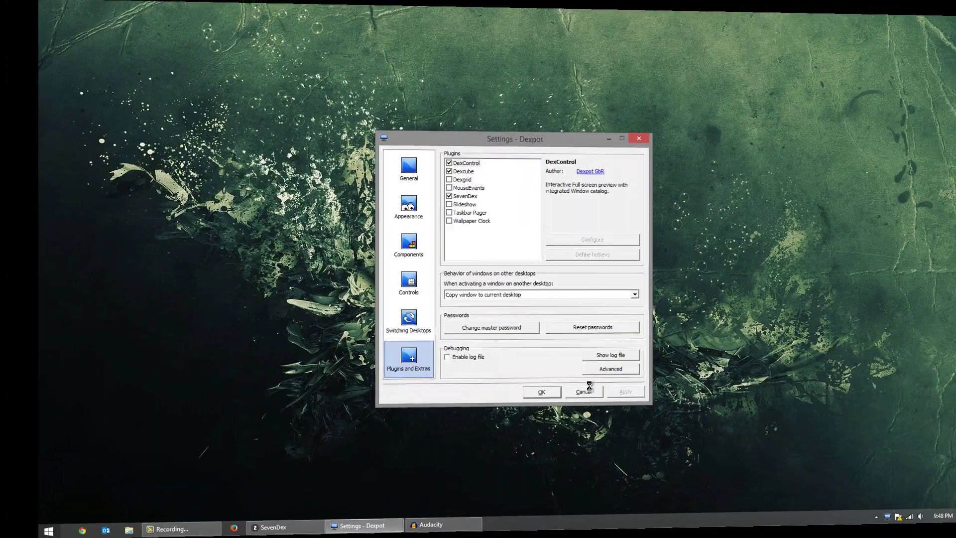
key("alt+2")
key("alt+1")
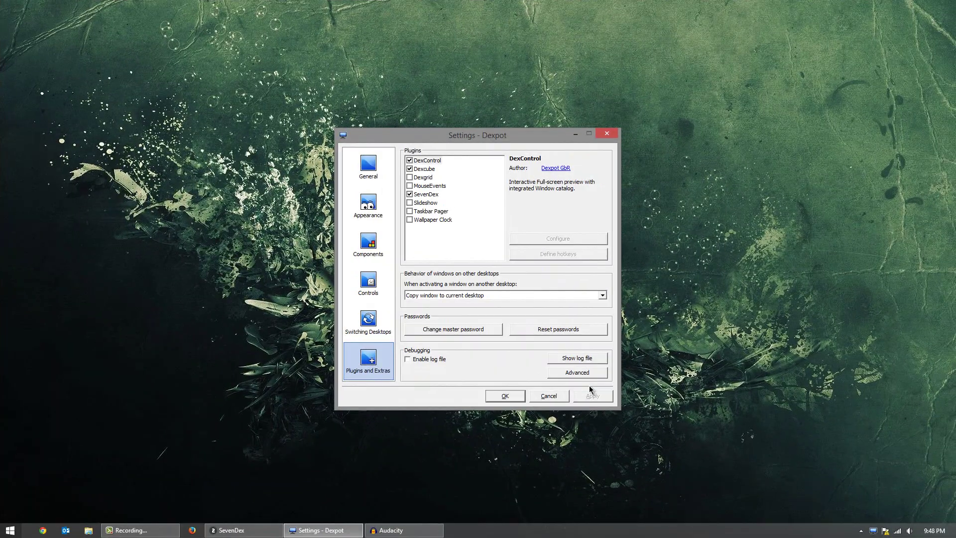
key("alt+2")
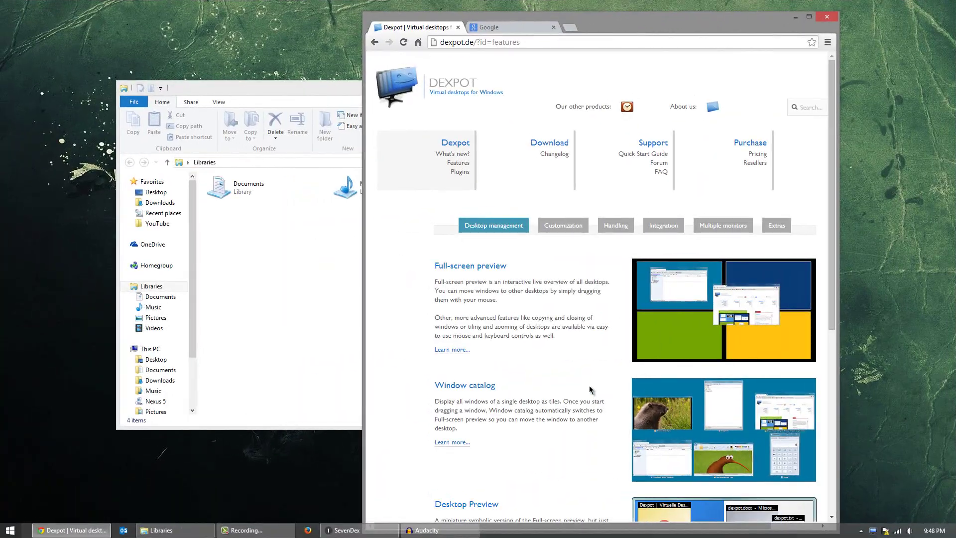
key("alt+1")
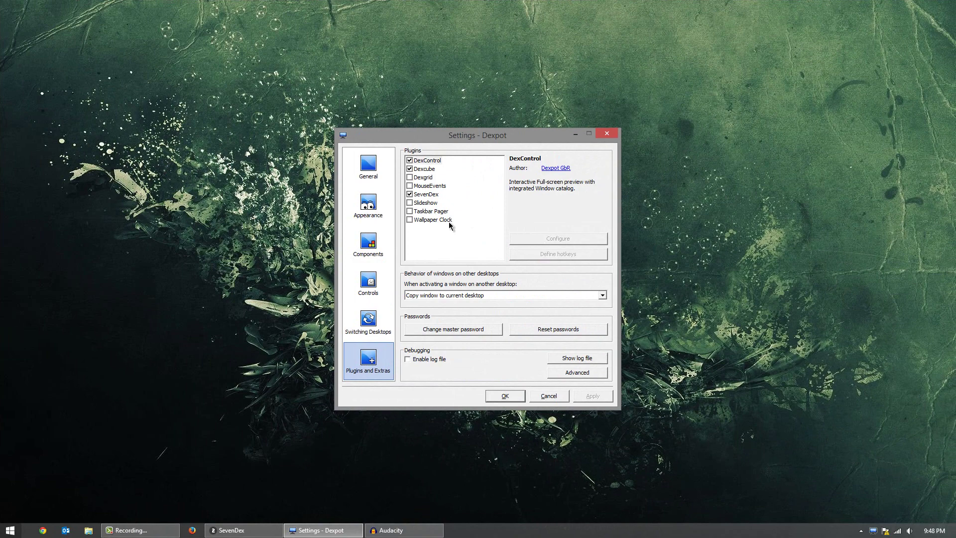
Step: Disable Dexcube, re-enable Dexgrid, and apply the plugin change
left_click(409, 169)
left_click(410, 177)
left_click(598, 399)
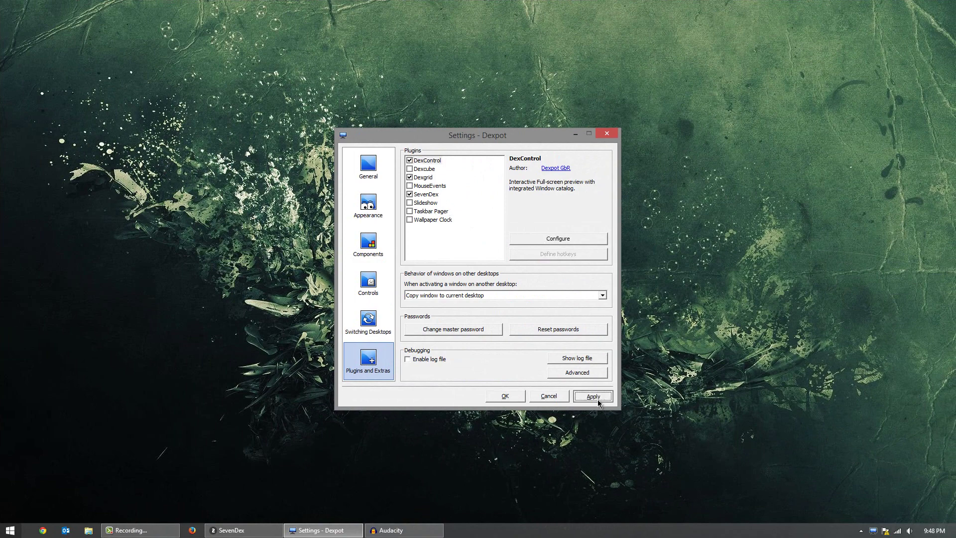
Step: Alternate between desktops 1 and 2 with Alt+1/Alt+2 to view the Dexgrid effect, ending on desktop 2
key("alt+1")
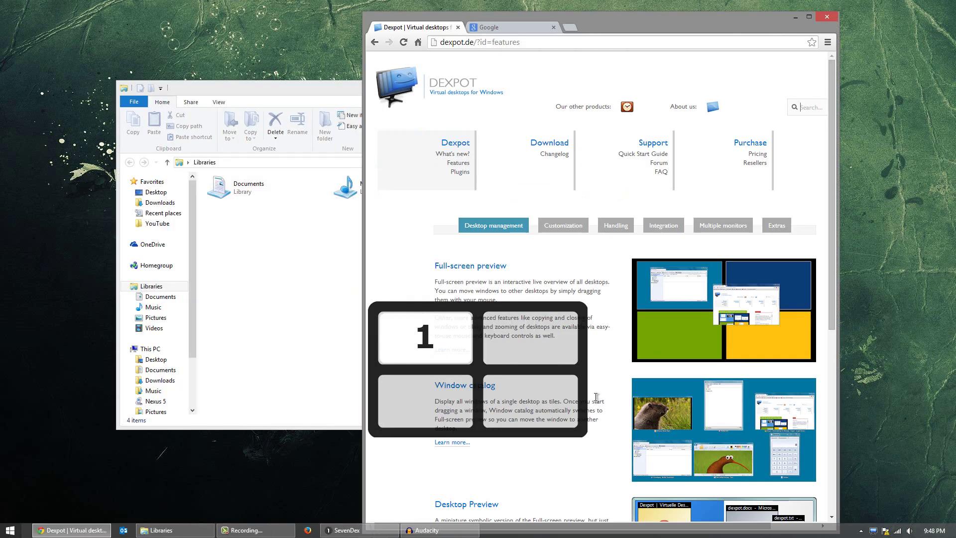
key("alt+2")
key("alt+1")
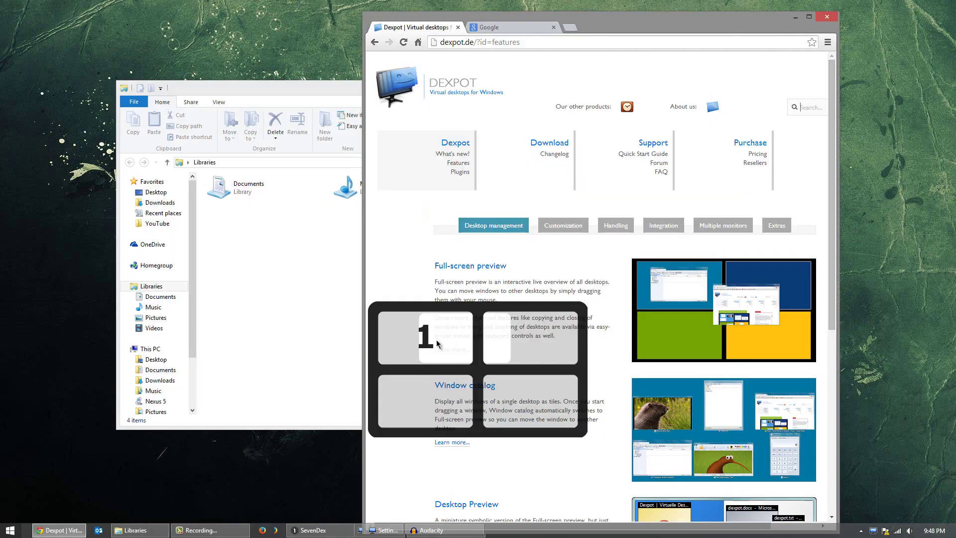
key("alt+2")
key("alt+1")
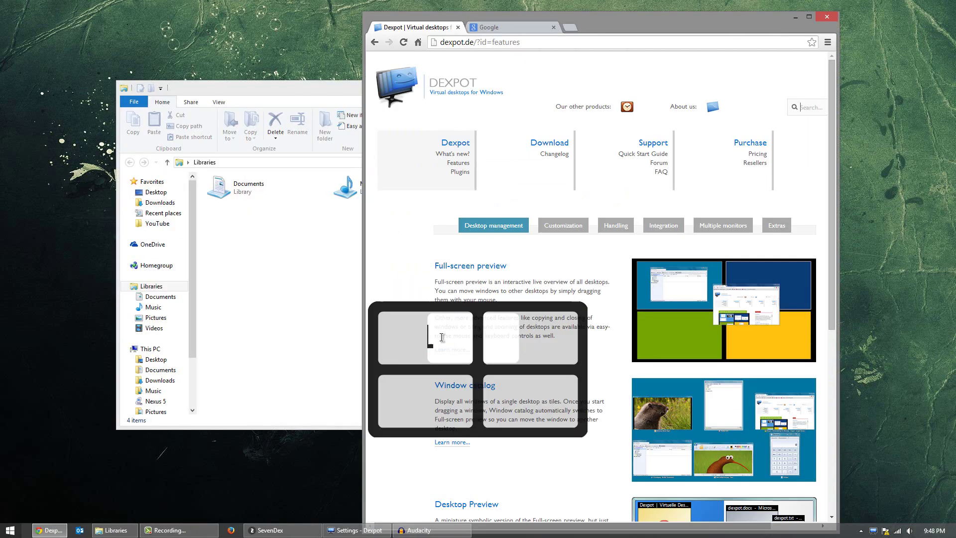
key("alt+2")
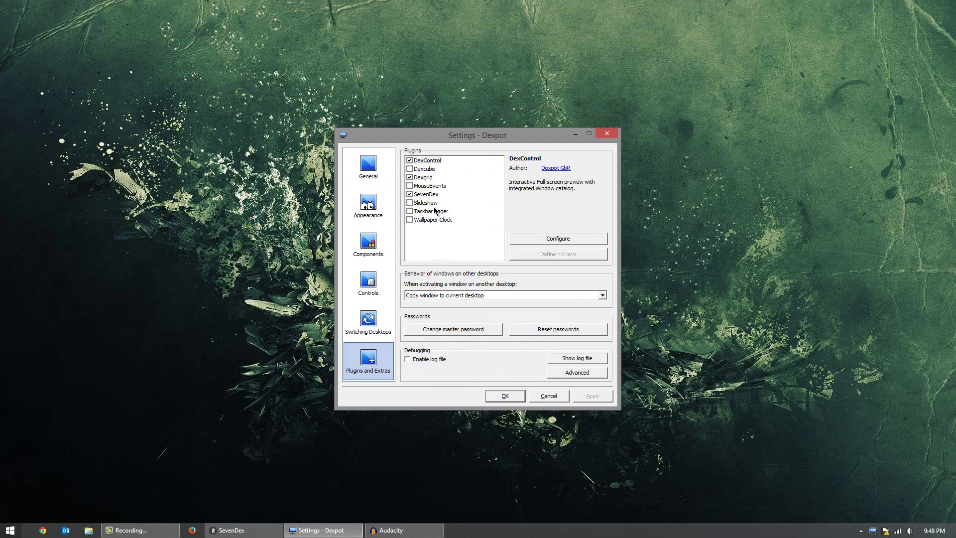
Step: Open DexControl's Full-screen configuration, then confirm the settings with OK
left_click(538, 239)
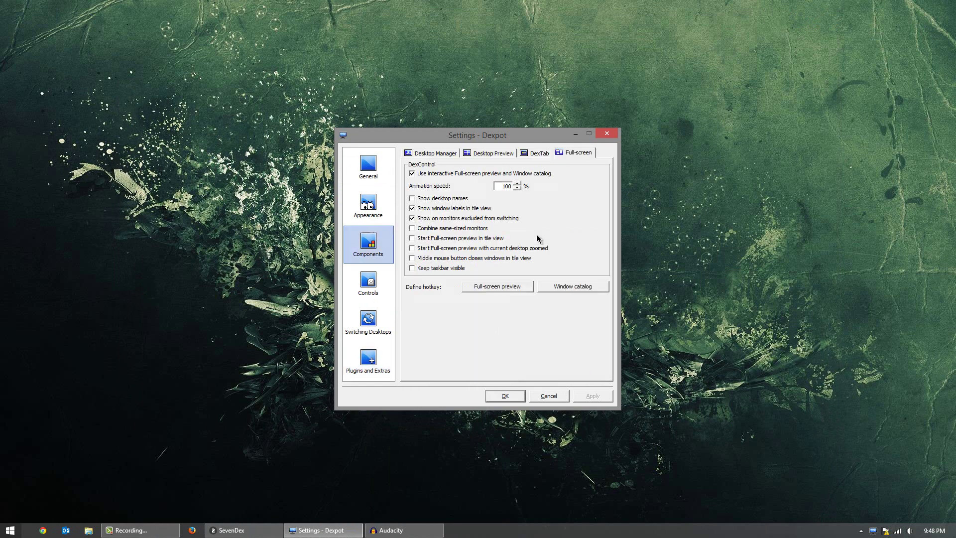
left_click(517, 398)
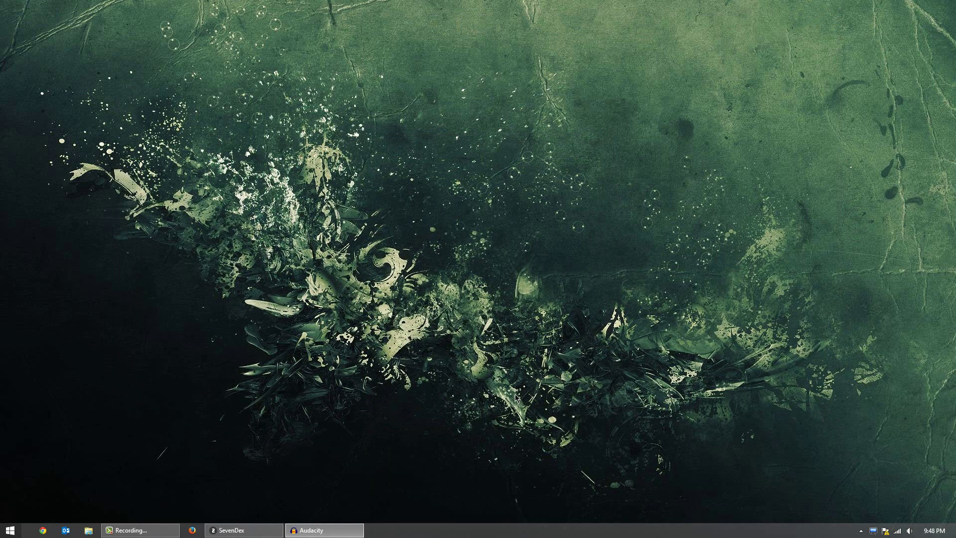